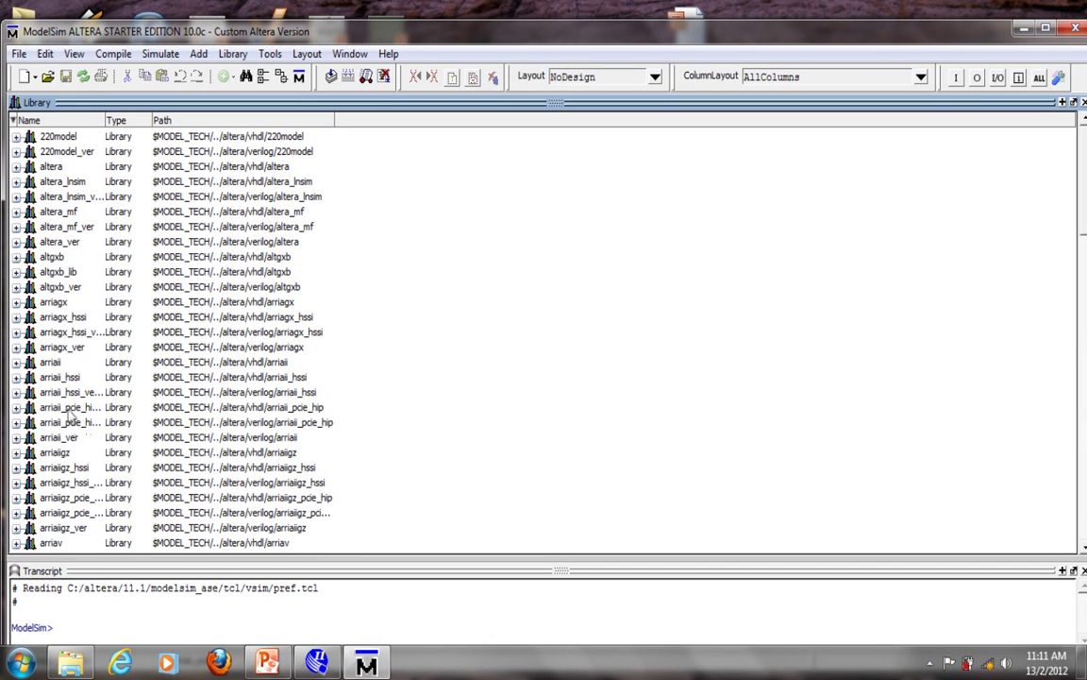
- Maximize the ModelSim Altera Starter Edition window to full screen
{"action": "double_click", "coordinate": [951, 31]}
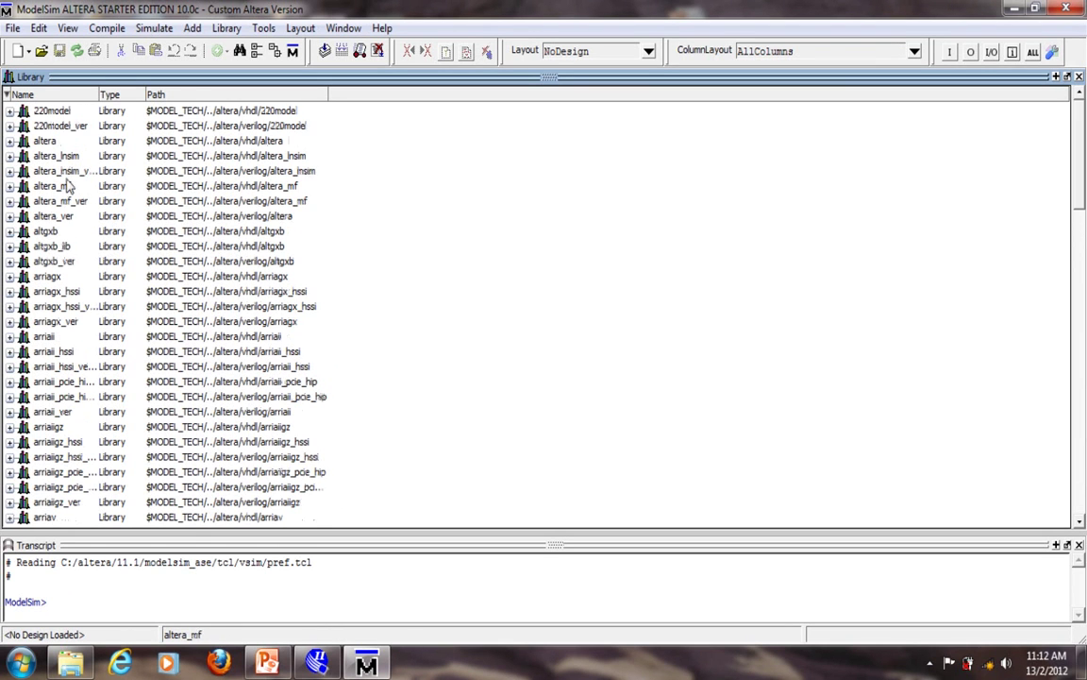
- Start a new project located in C:/altera/11.1/student
{"action": "left_click", "coordinate": [14, 30]}
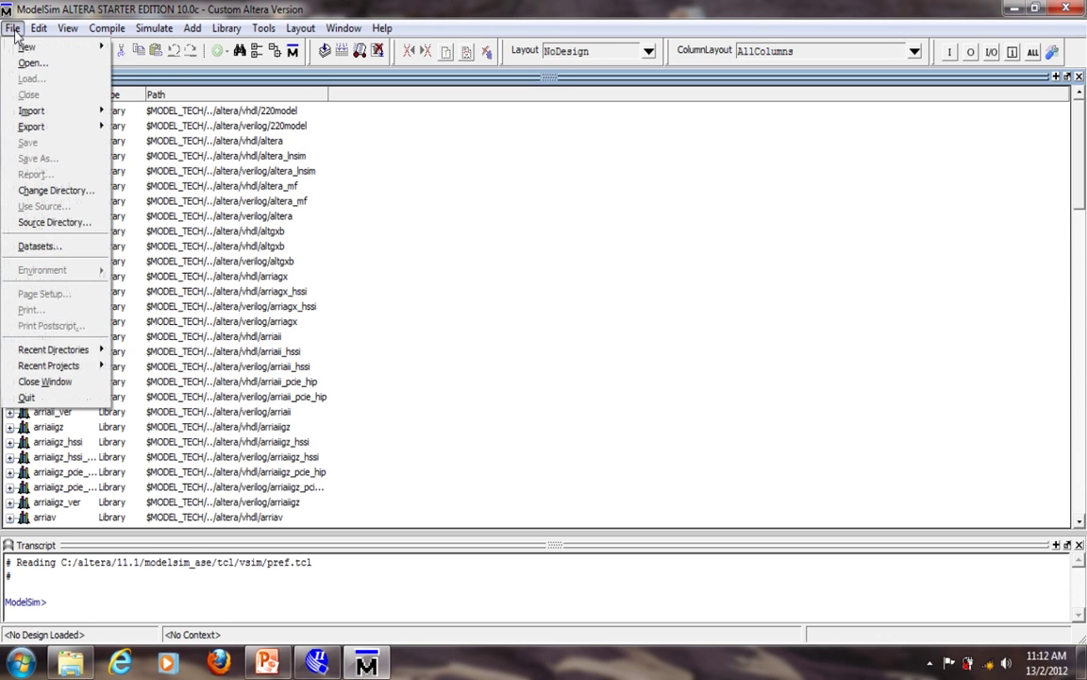
{"action": "mouse_move", "coordinate": [25, 47]}
{"action": "left_click", "coordinate": [141, 82]}
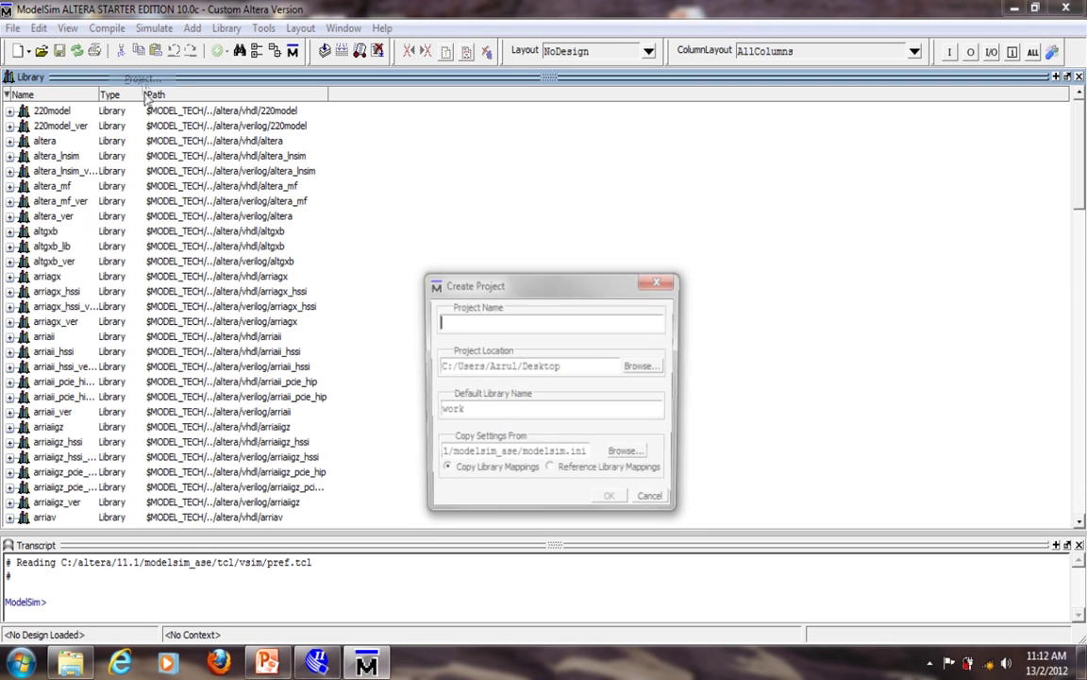
{"action": "left_click", "coordinate": [645, 367]}
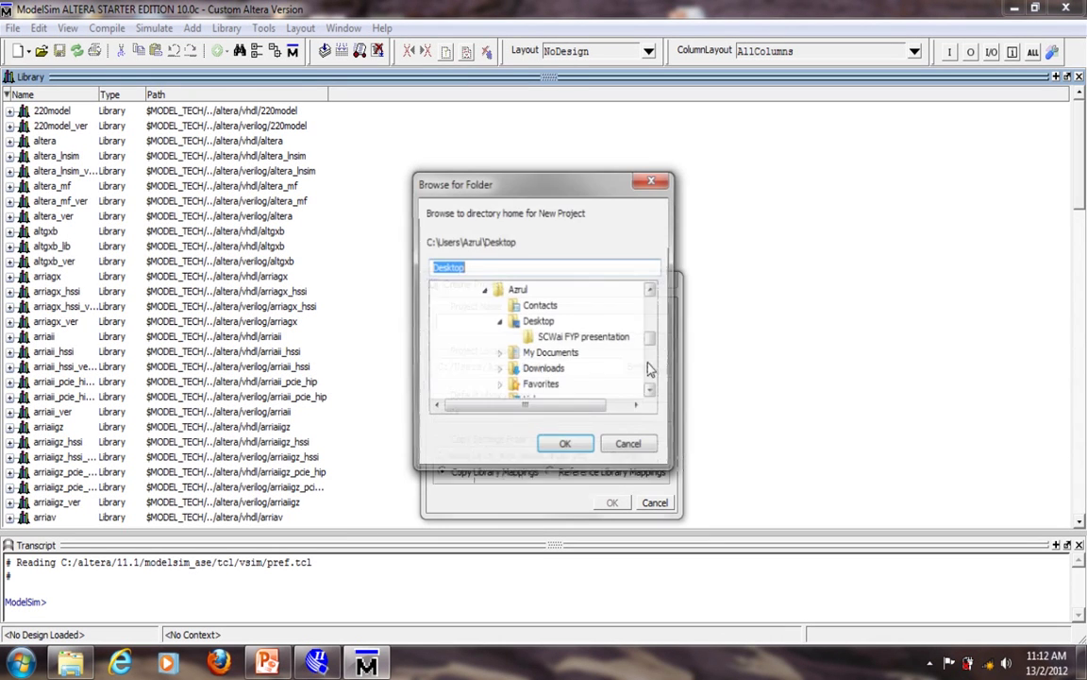
{"action": "left_click_drag", "start_coordinate": [650, 344], "coordinate": [651, 316]}
{"action": "left_click", "coordinate": [505, 340]}
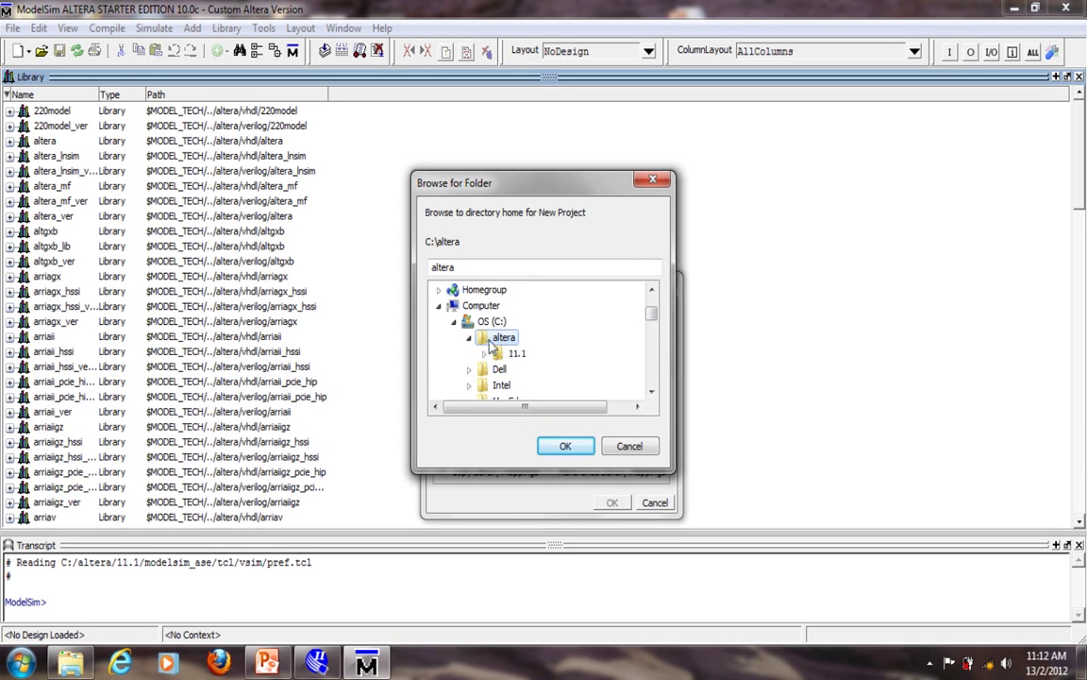
{"action": "left_click", "coordinate": [517, 355]}
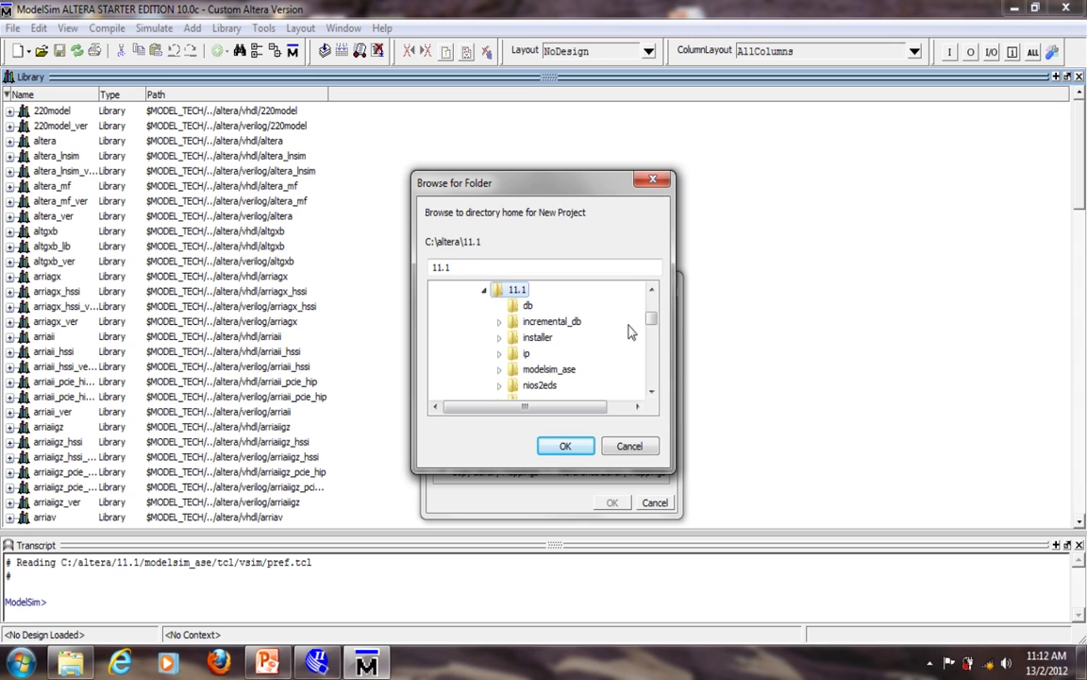
{"action": "left_click_drag", "start_coordinate": [651, 314], "coordinate": [654, 344]}
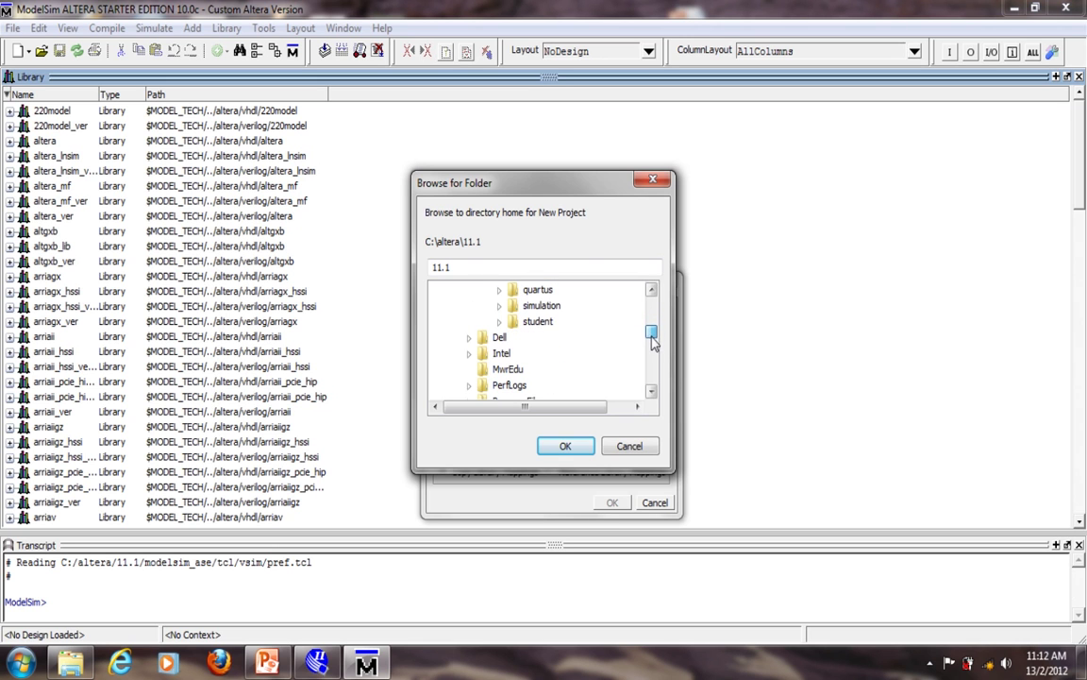
{"action": "left_click", "coordinate": [547, 323]}
{"action": "left_click", "coordinate": [557, 451]}
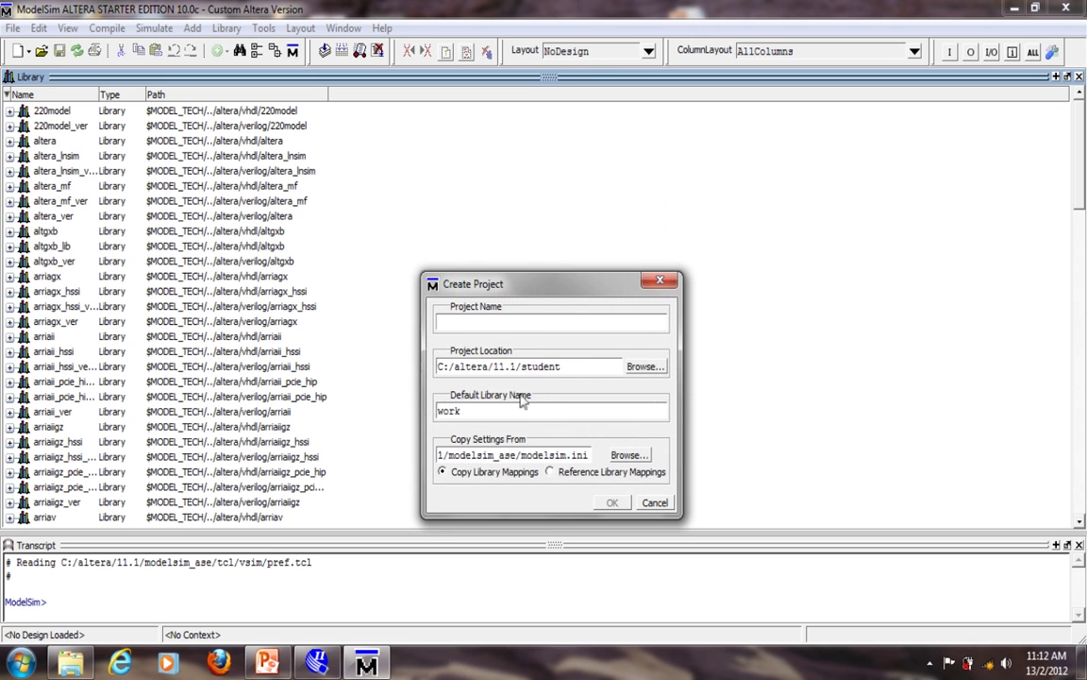
- Name the project lab2_ag, keep the default library work, and create it
{"action": "left_click", "coordinate": [459, 323]}
{"action": "type", "text": "lab2_ag"}
{"action": "left_click_drag", "start_coordinate": [476, 411], "coordinate": [389, 371]}
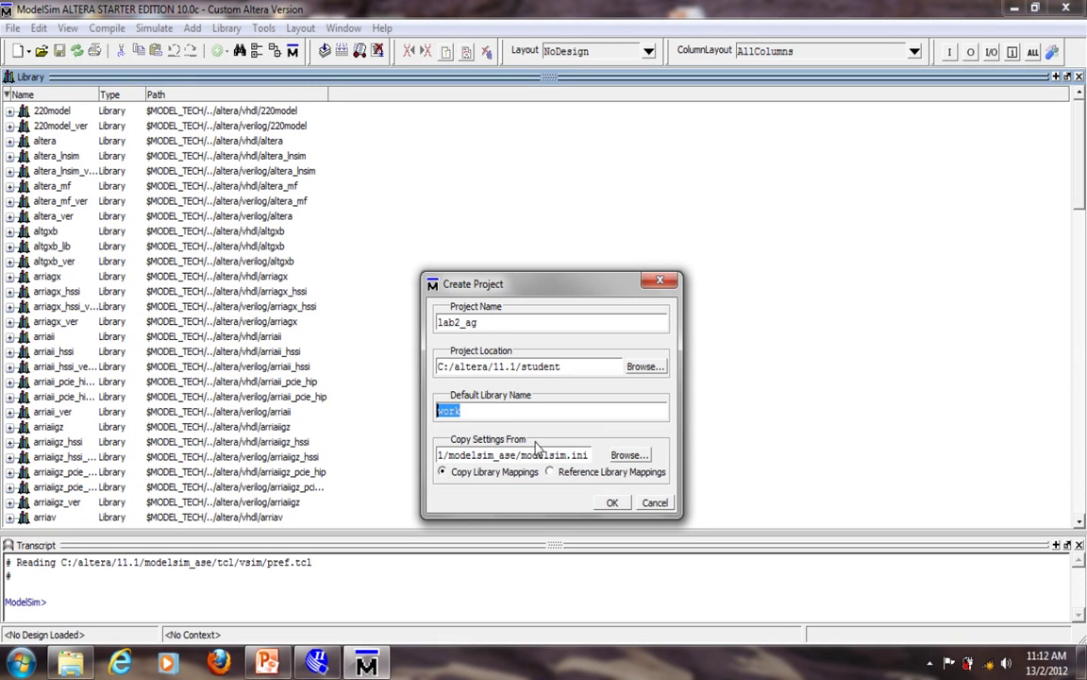
{"action": "left_click", "coordinate": [614, 505]}
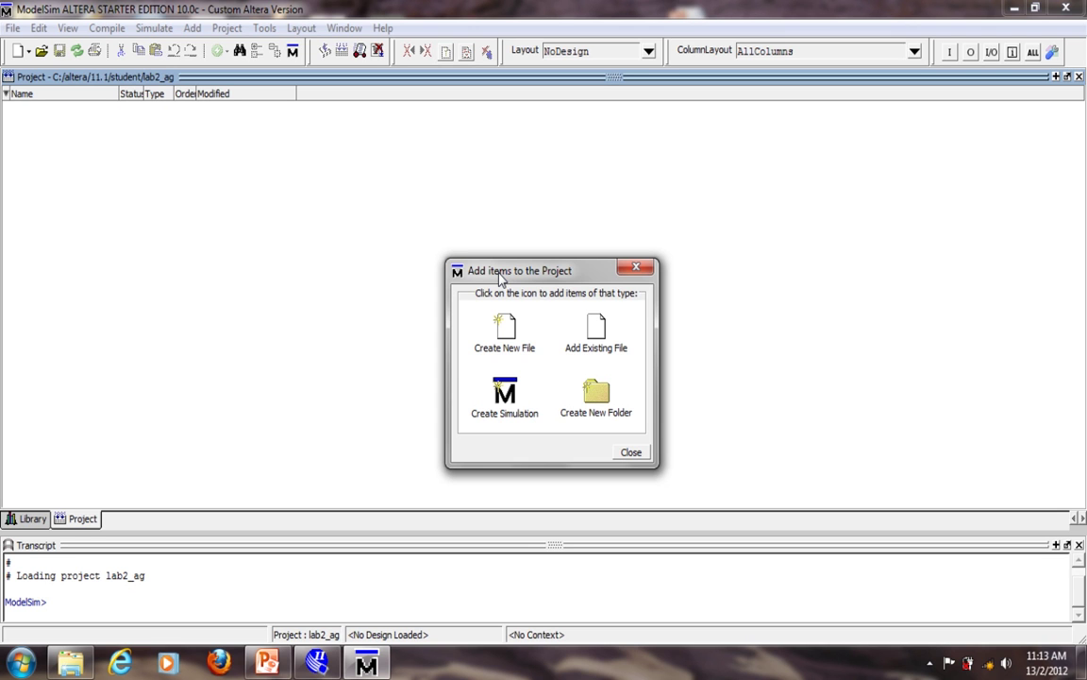
- Add the existing file lab2_ag.vho from student\simulation\modelsim to the project
{"action": "left_click", "coordinate": [597, 338]}
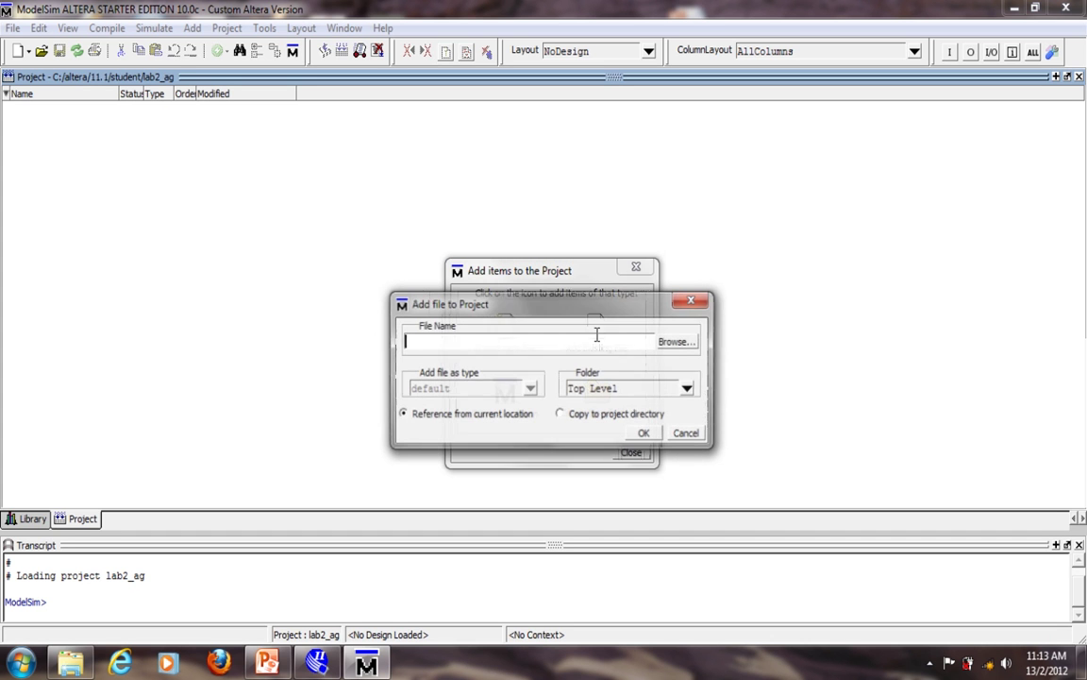
{"action": "left_click", "coordinate": [676, 343]}
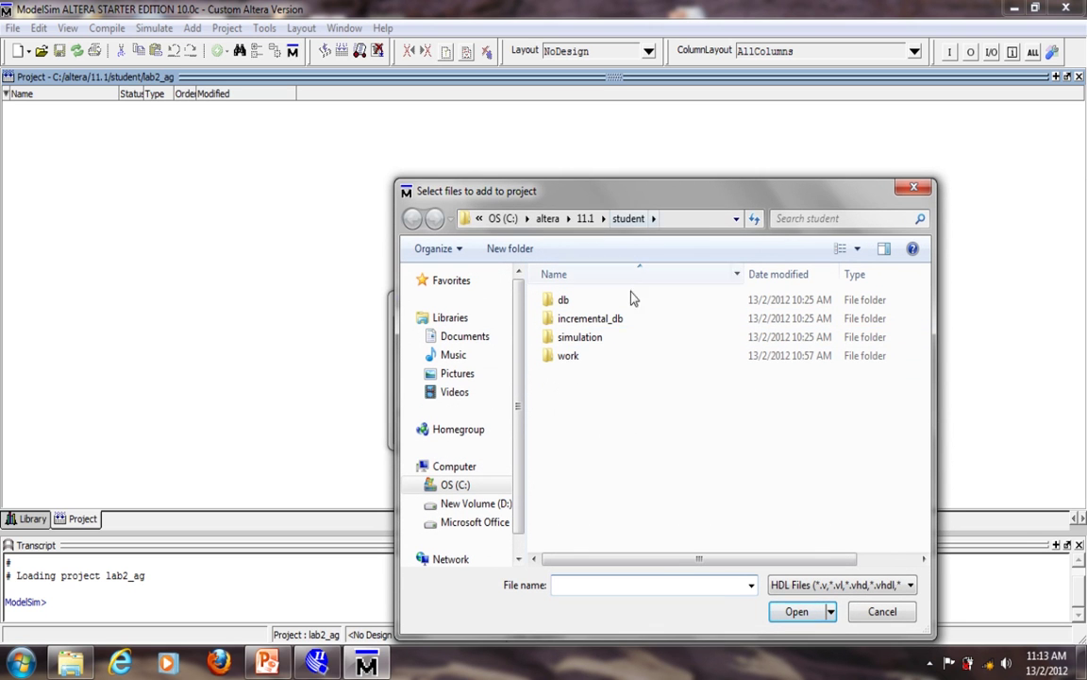
{"action": "double_click", "coordinate": [593, 338]}
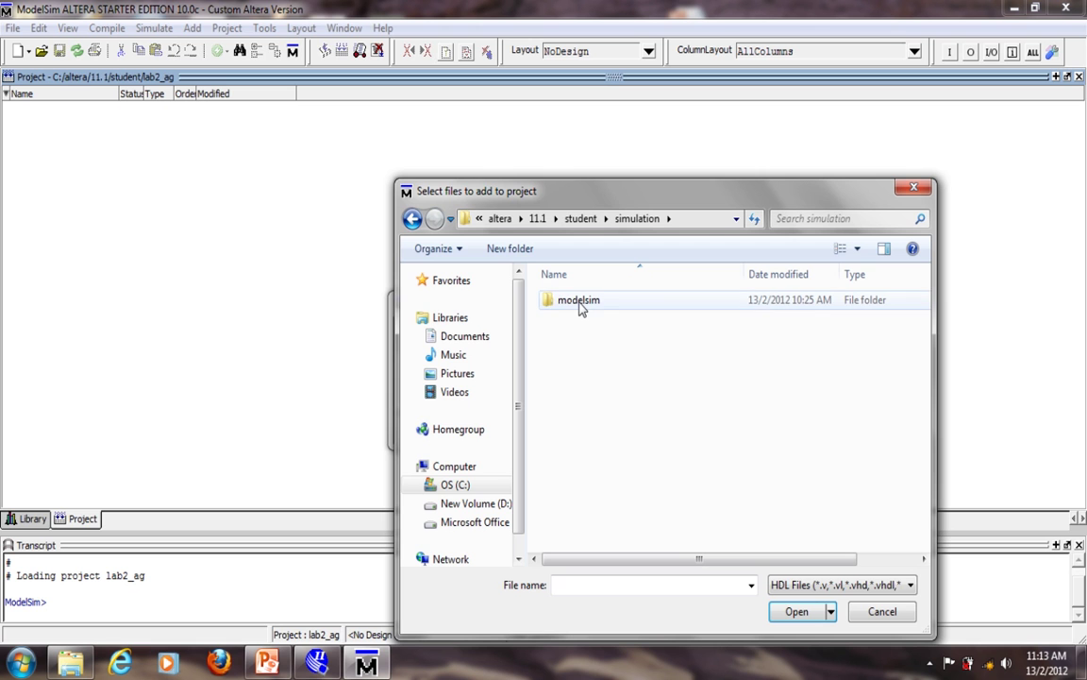
{"action": "double_click", "coordinate": [580, 302]}
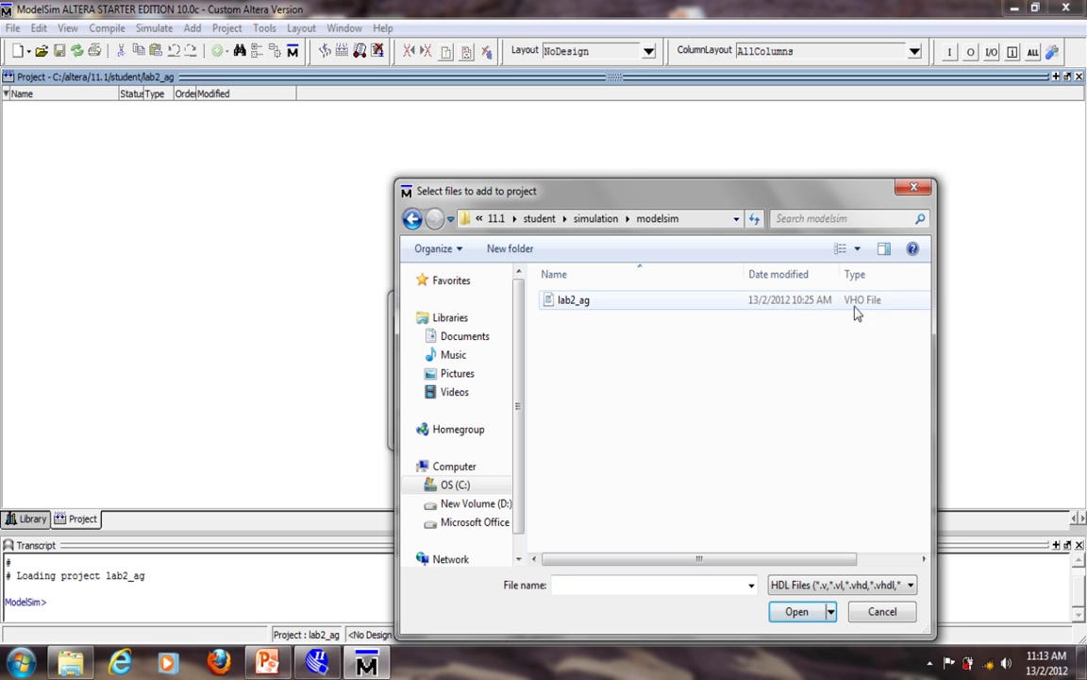
{"action": "double_click", "coordinate": [585, 302]}
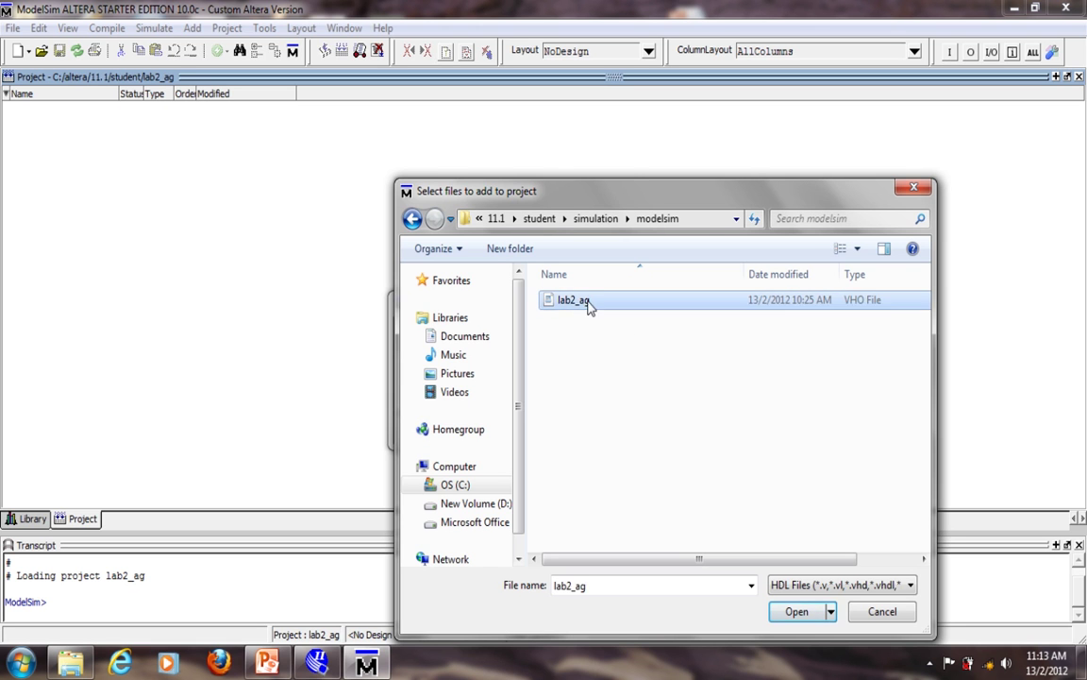
{"action": "left_click", "coordinate": [646, 433]}
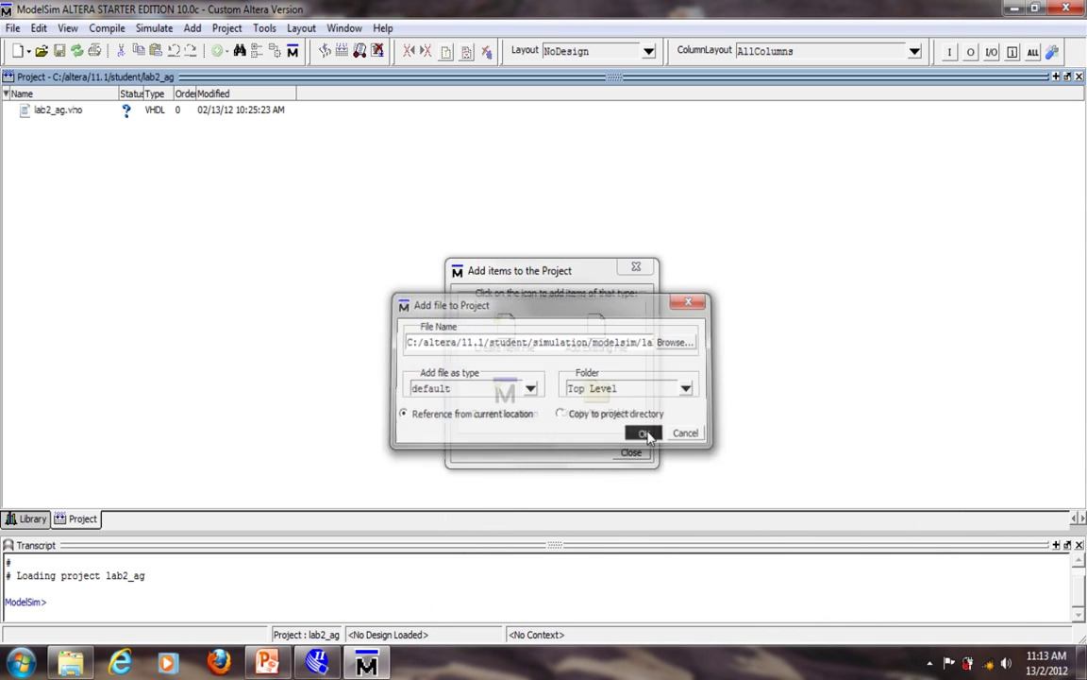
{"action": "left_click", "coordinate": [631, 453]}
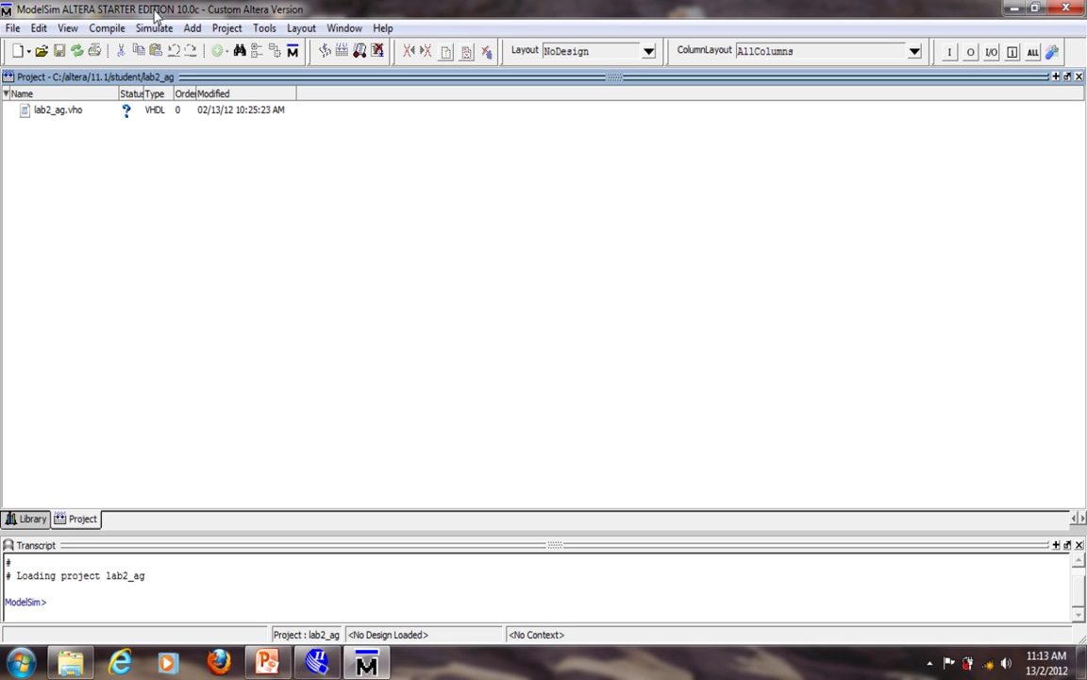
- Compile lab2_ag.vho with Compile Selected
{"action": "left_click", "coordinate": [61, 112]}
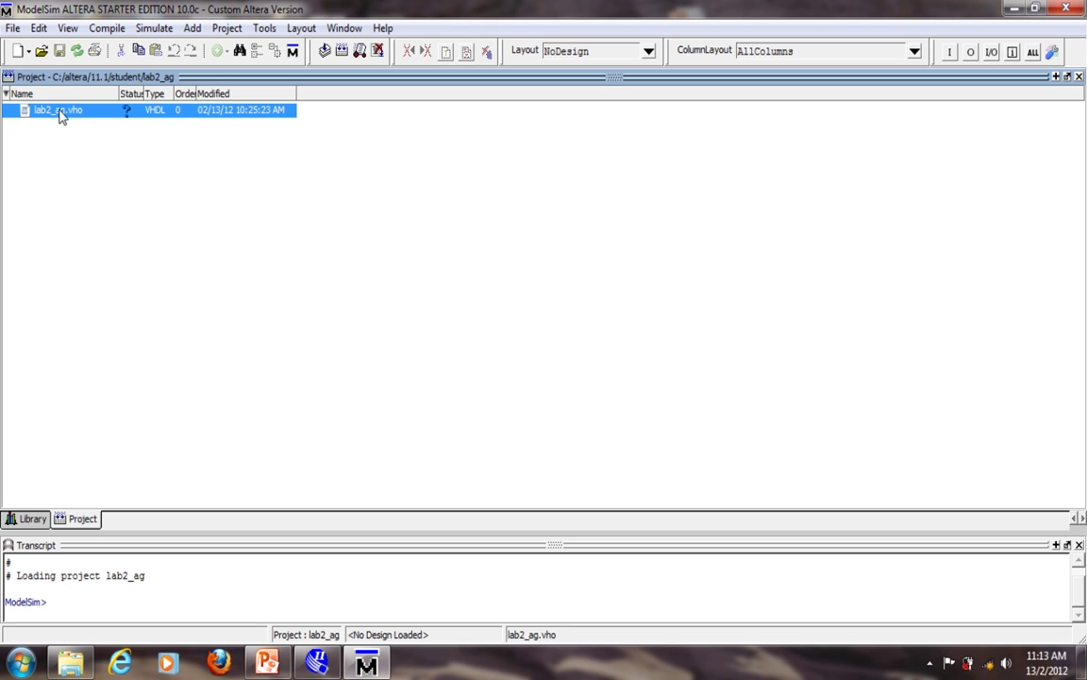
{"action": "right_click", "coordinate": [60, 111]}
{"action": "mouse_move", "coordinate": [104, 152]}
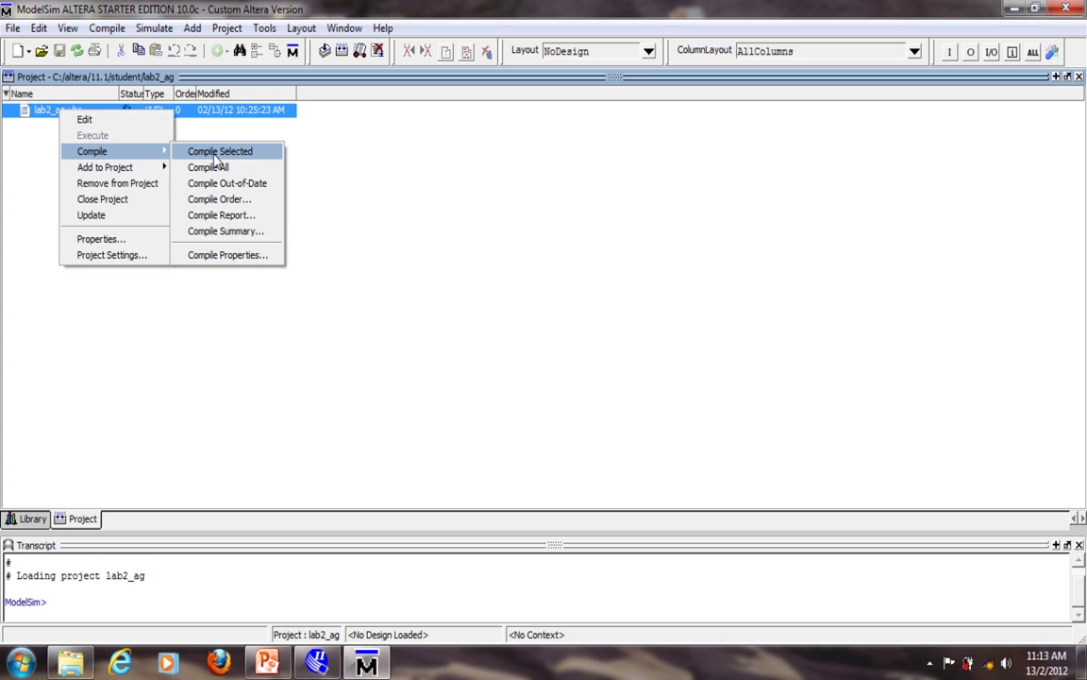
{"action": "left_click", "coordinate": [214, 155]}
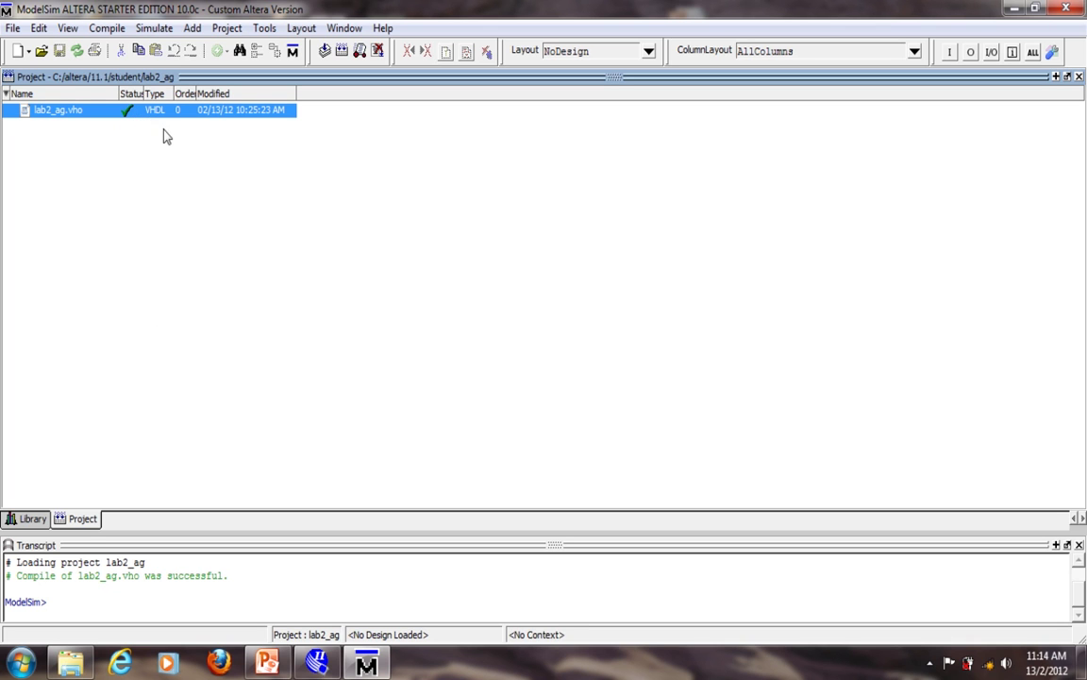
- Start simulating the lab2_ag entity from the work library (work.lab2_ag)
{"action": "left_click", "coordinate": [162, 28]}
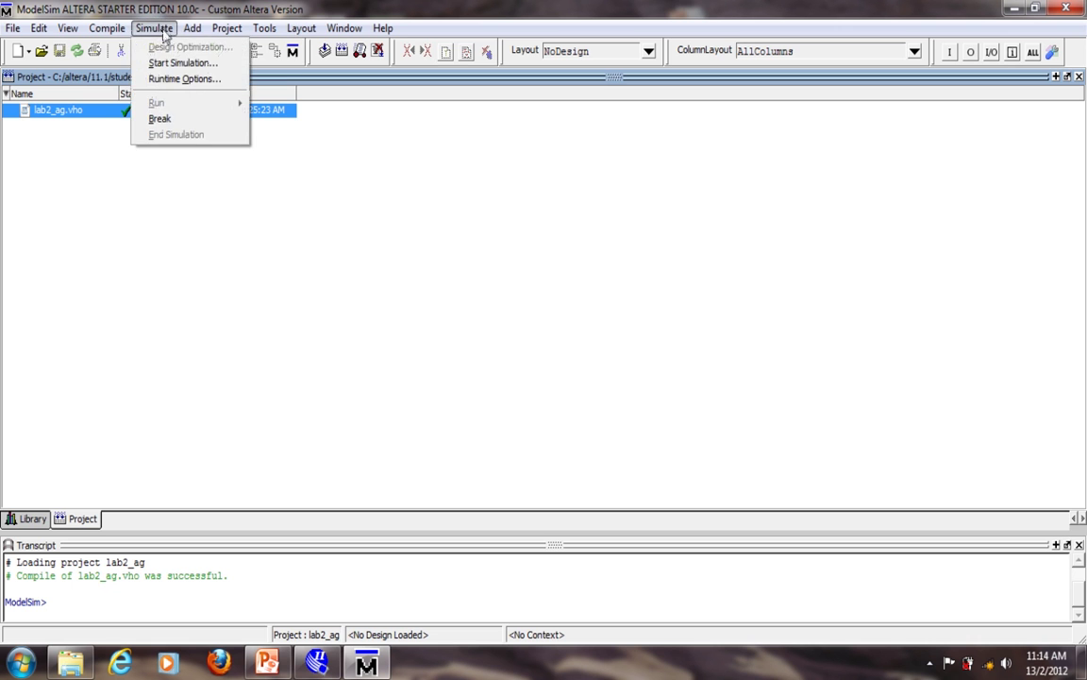
{"action": "left_click", "coordinate": [170, 63]}
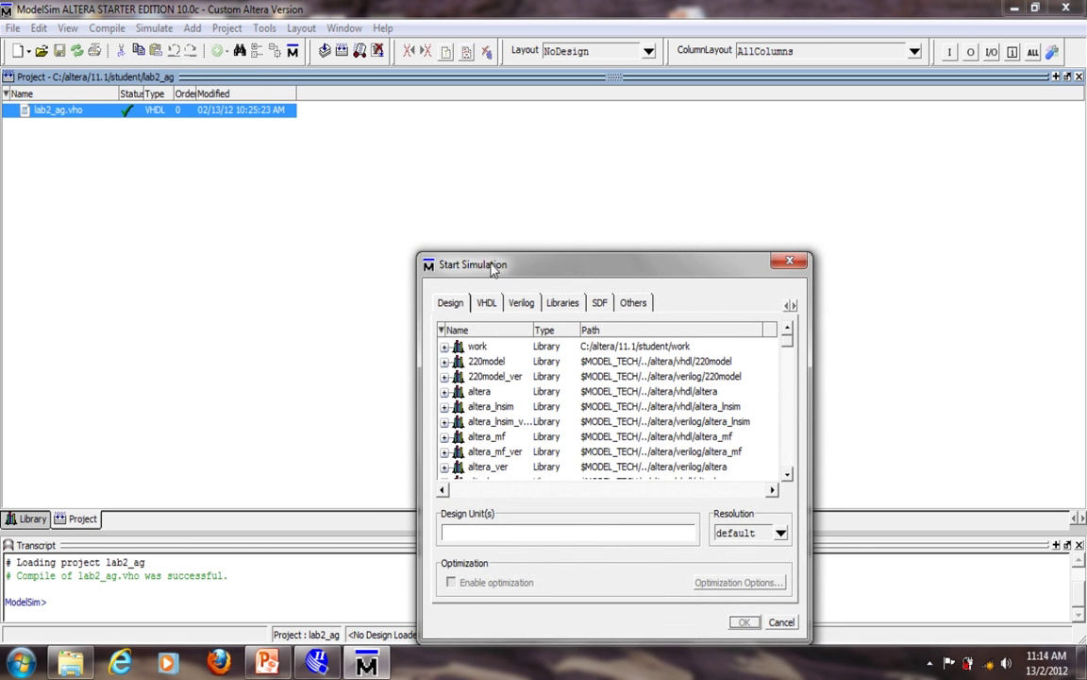
{"action": "left_click_drag", "start_coordinate": [442, 247], "coordinate": [417, 151]}
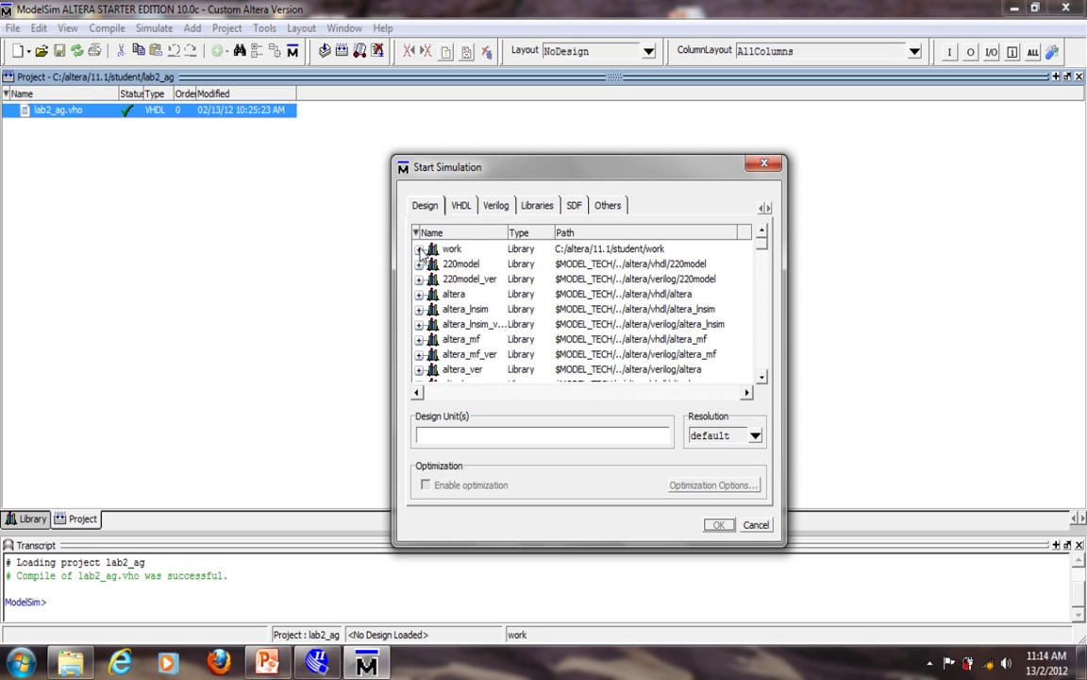
{"action": "double_click", "coordinate": [452, 250]}
{"action": "left_click", "coordinate": [468, 264]}
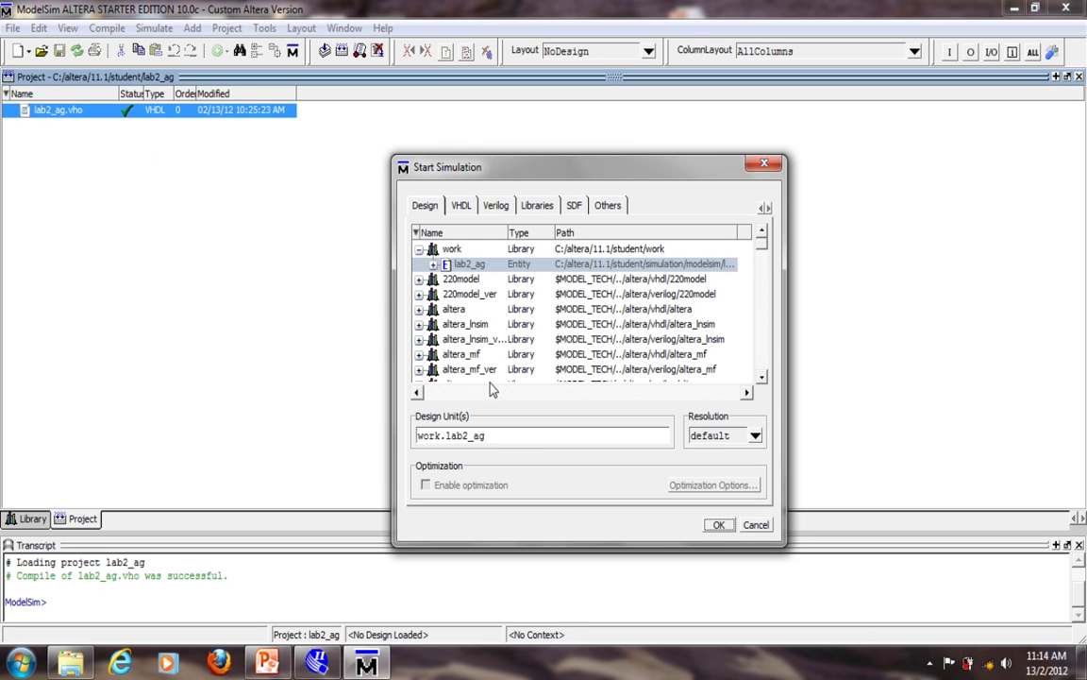
{"action": "left_click_drag", "start_coordinate": [493, 436], "coordinate": [396, 437]}
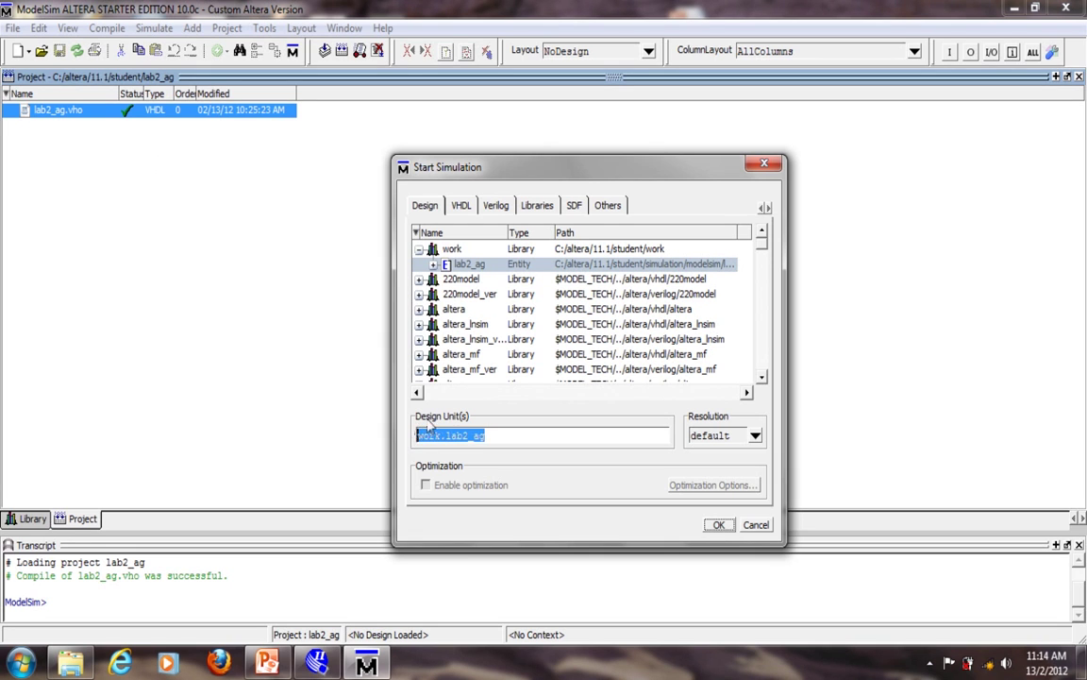
{"action": "left_click", "coordinate": [716, 526]}
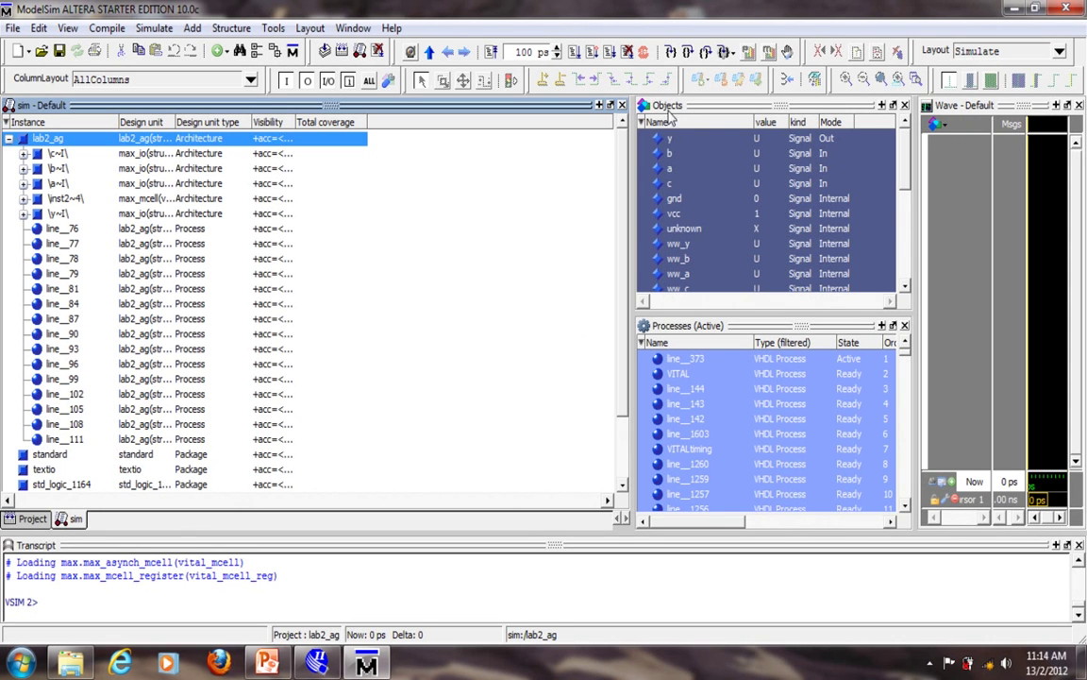
- Add the selected signals y, b, a and c to the wave view
{"action": "left_click", "coordinate": [672, 184]}
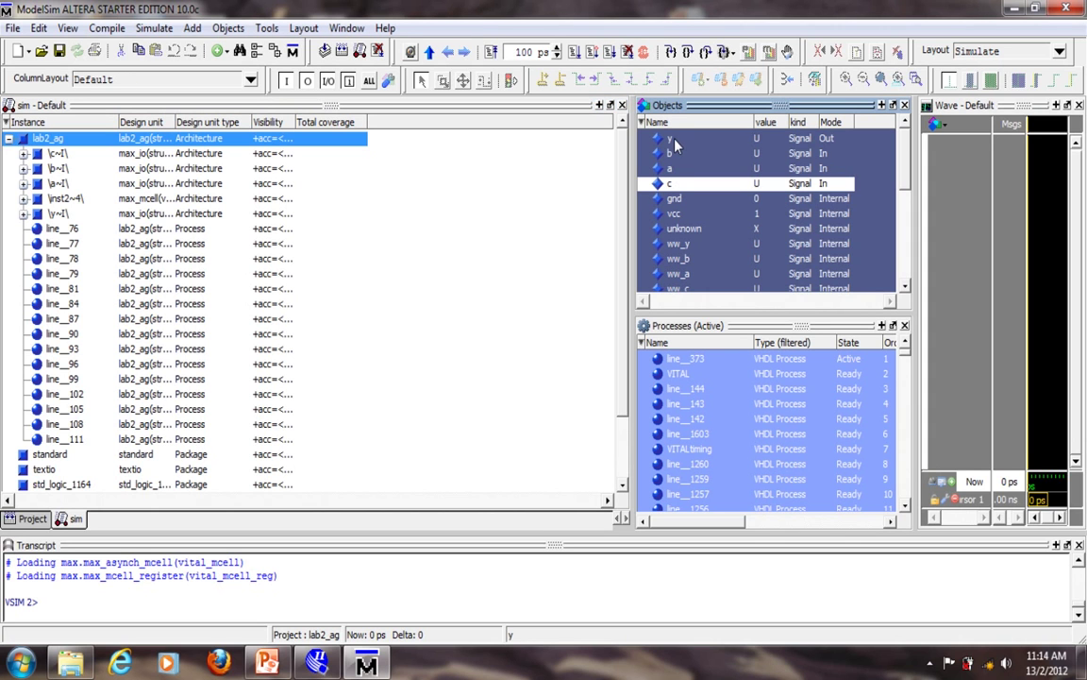
{"action": "left_click", "coordinate": [676, 140], "text": "shift"}
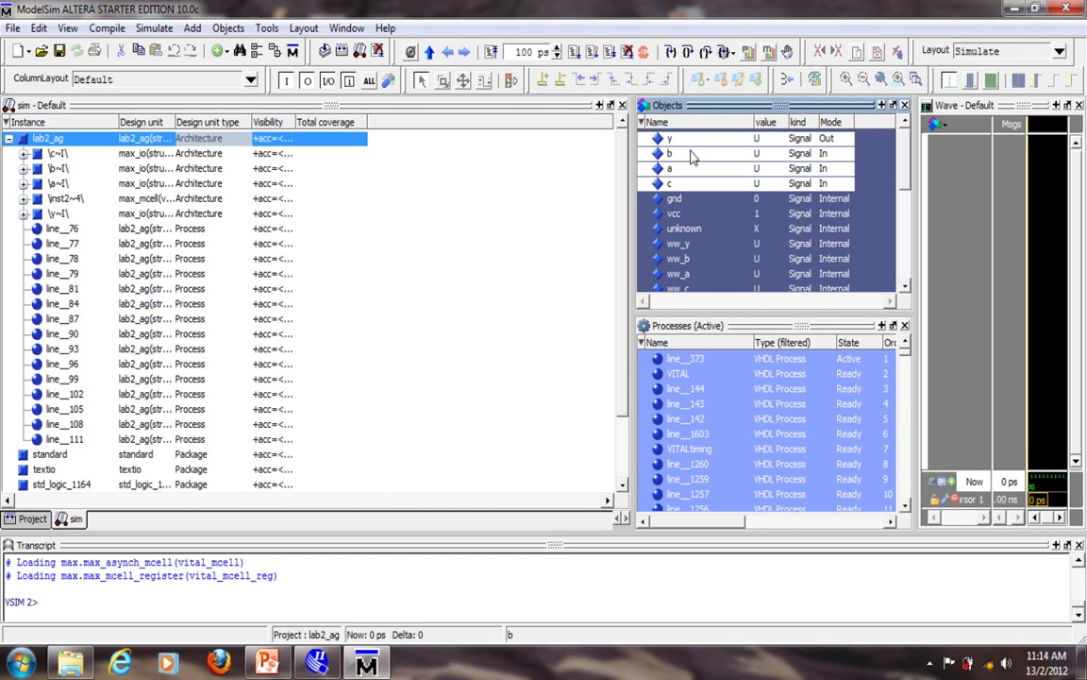
{"action": "right_click", "coordinate": [690, 157]}
{"action": "mouse_move", "coordinate": [751, 200]}
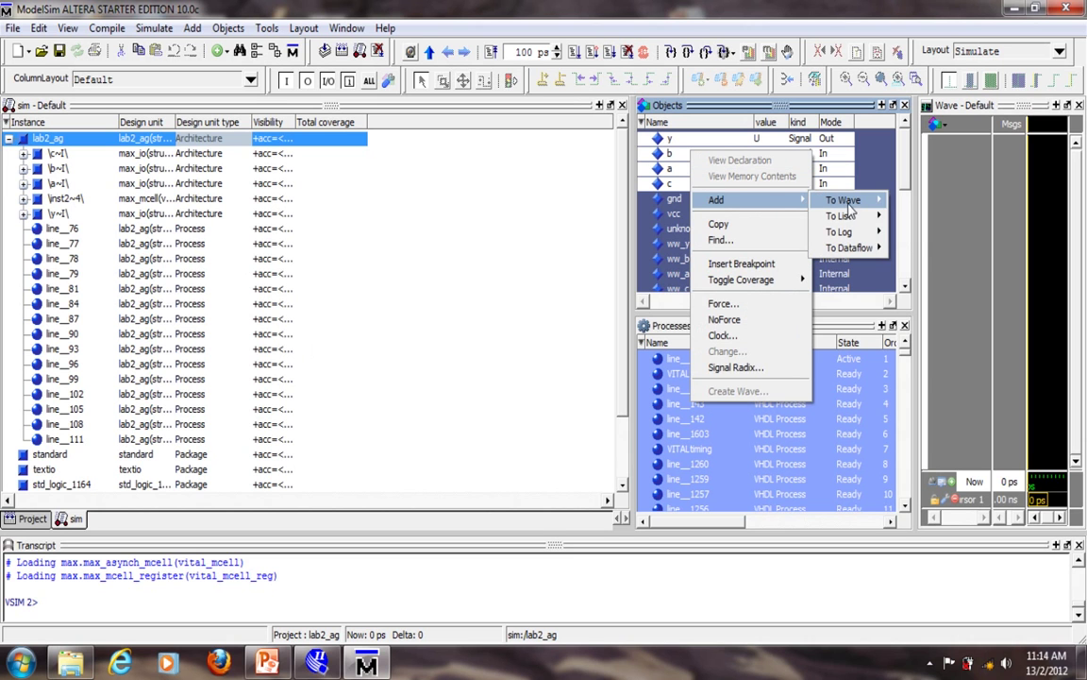
{"action": "mouse_move", "coordinate": [848, 202]}
{"action": "left_click", "coordinate": [911, 200]}
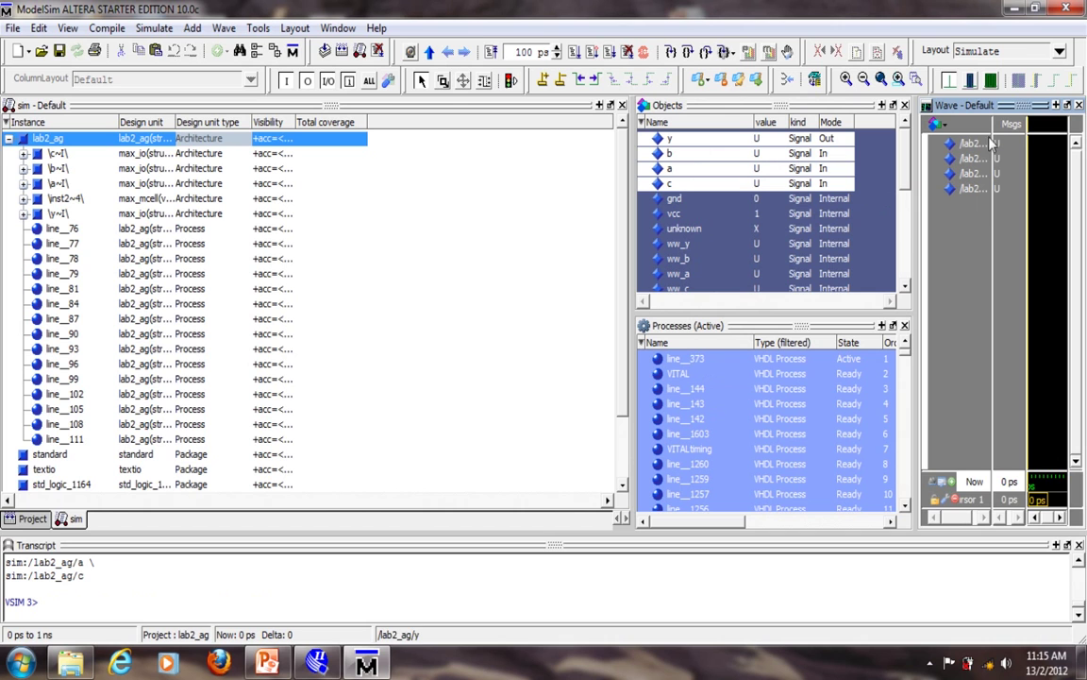
{"action": "left_click", "coordinate": [941, 127]}
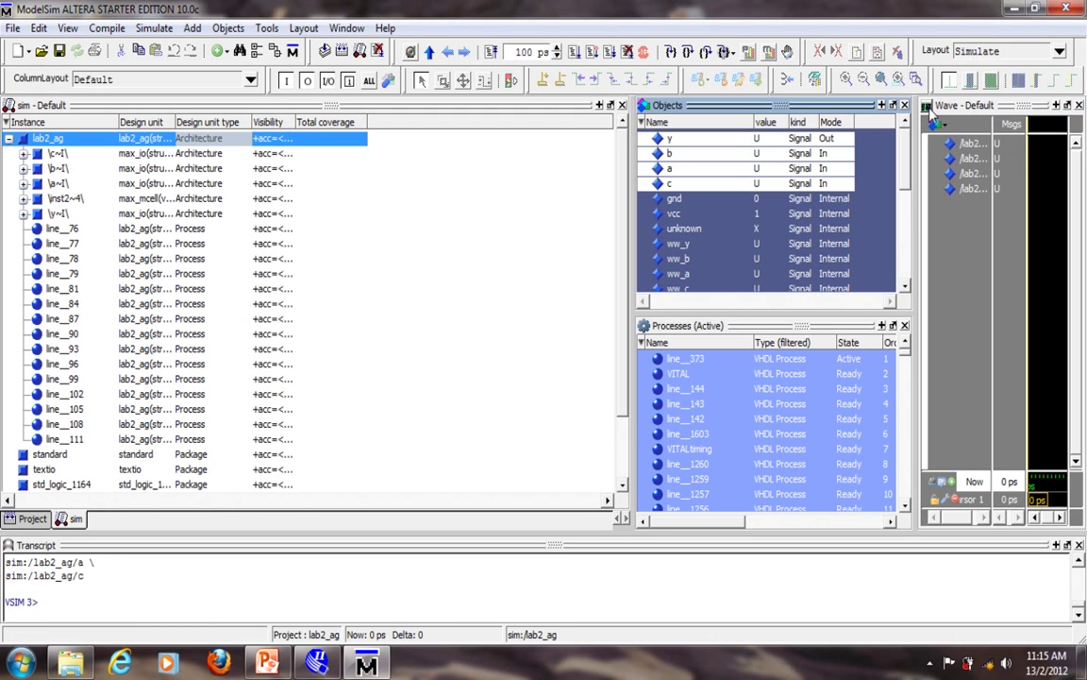
- Undock the wave pane, widen its name column to show full names, and maximize it
{"action": "left_click", "coordinate": [928, 107]}
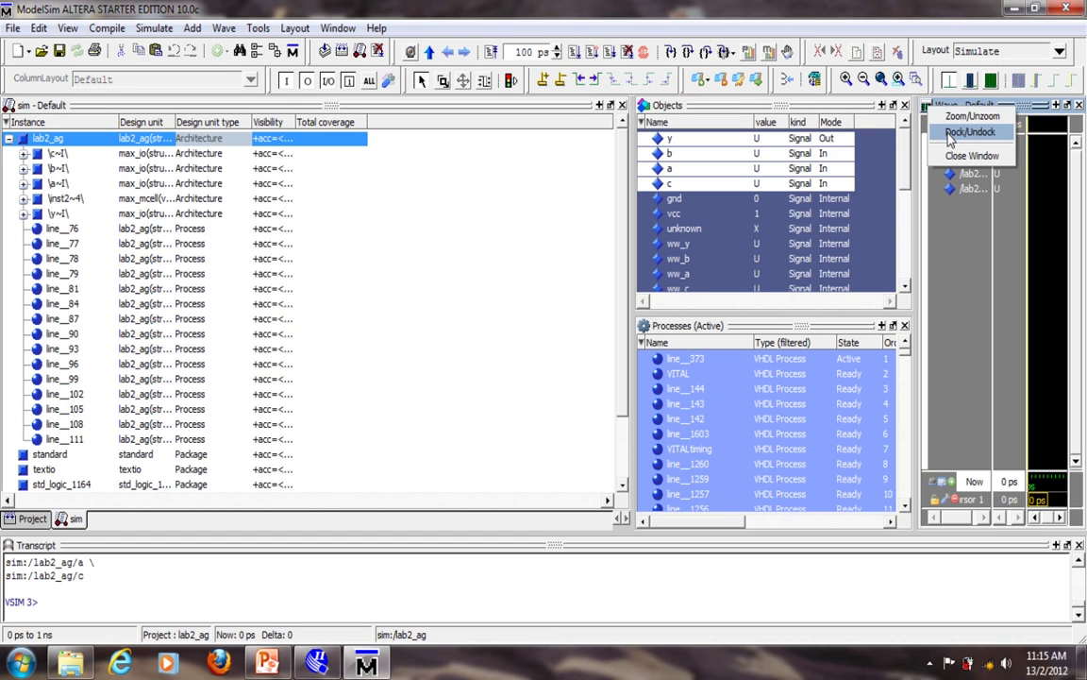
{"action": "left_click", "coordinate": [951, 136]}
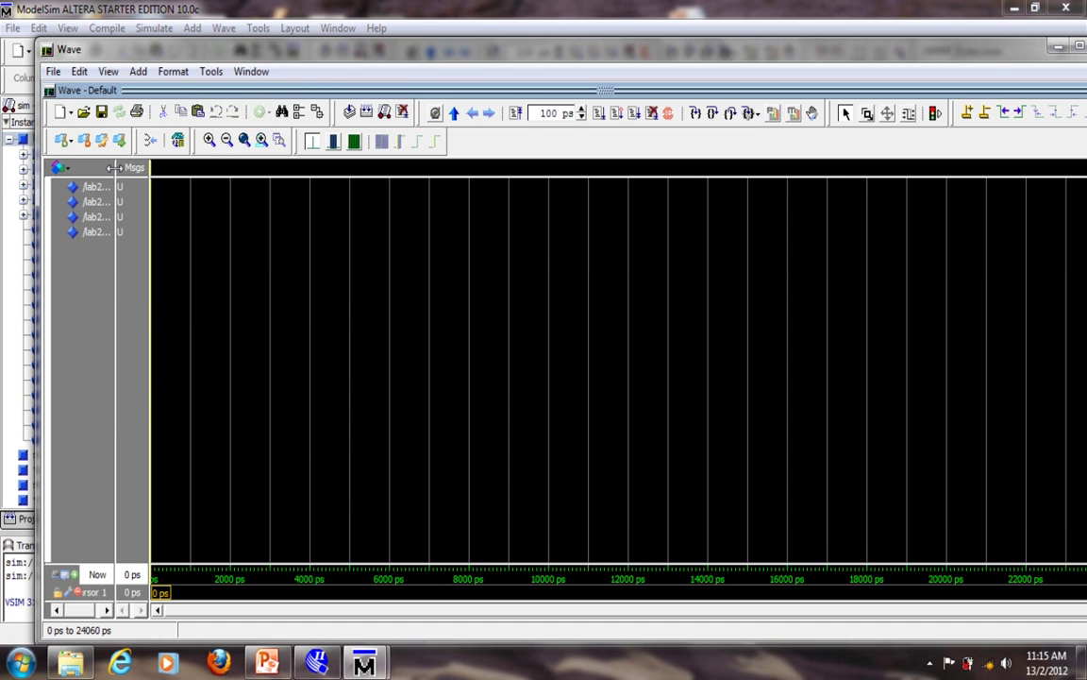
{"action": "left_click_drag", "start_coordinate": [115, 168], "coordinate": [151, 168]}
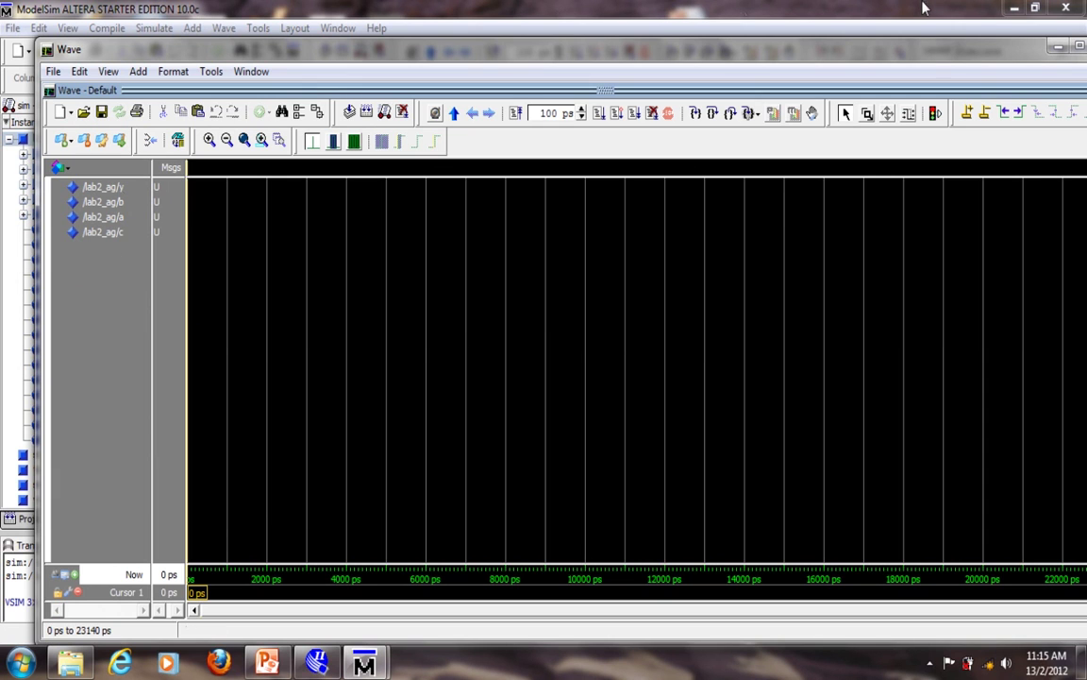
{"action": "double_click", "coordinate": [948, 47]}
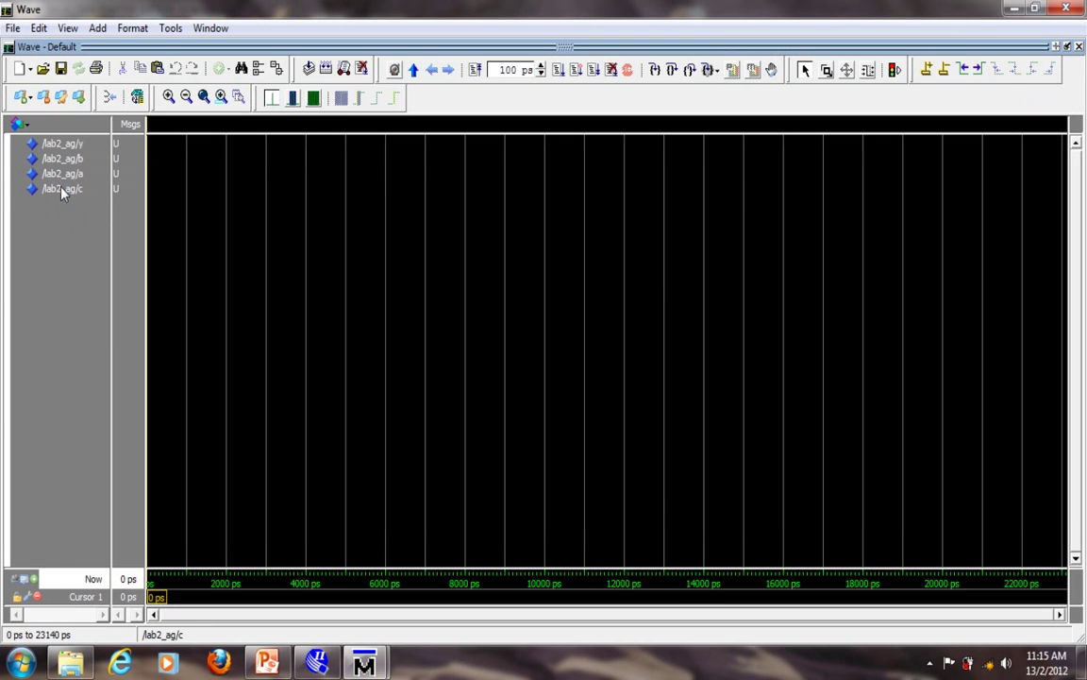
- Move y below c and b below a so signals read a, b, c, y
{"action": "left_click", "coordinate": [68, 144]}
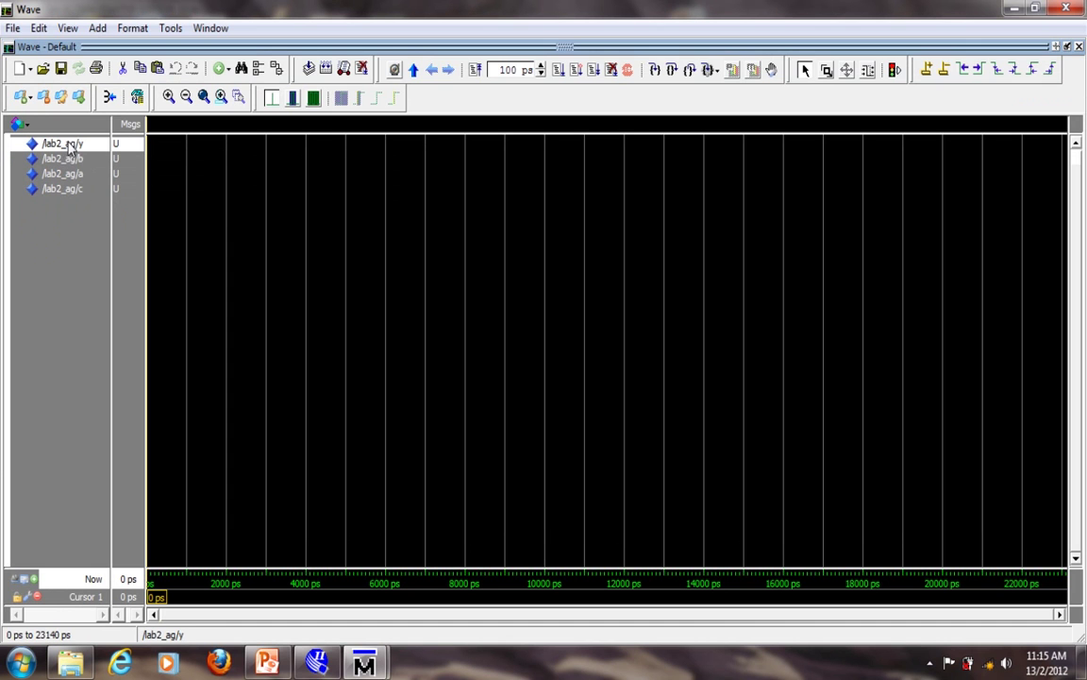
{"action": "left_click_drag", "start_coordinate": [71, 147], "coordinate": [76, 191]}
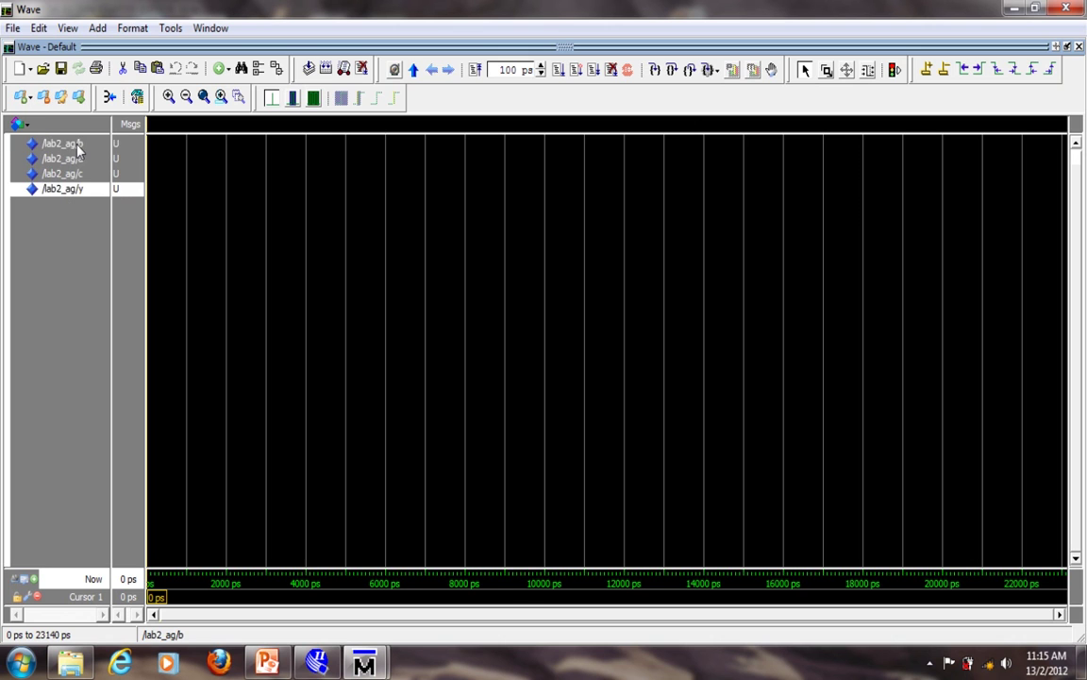
{"action": "left_click_drag", "start_coordinate": [73, 144], "coordinate": [84, 162]}
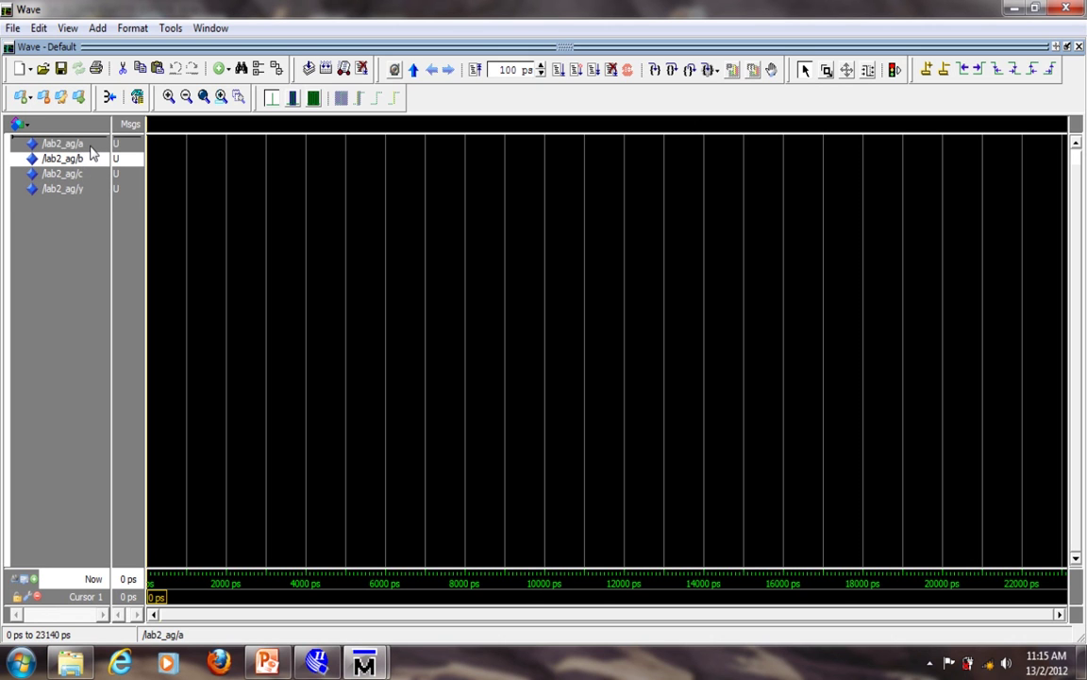
{"action": "left_click", "coordinate": [84, 162]}
{"action": "left_click", "coordinate": [84, 178]}
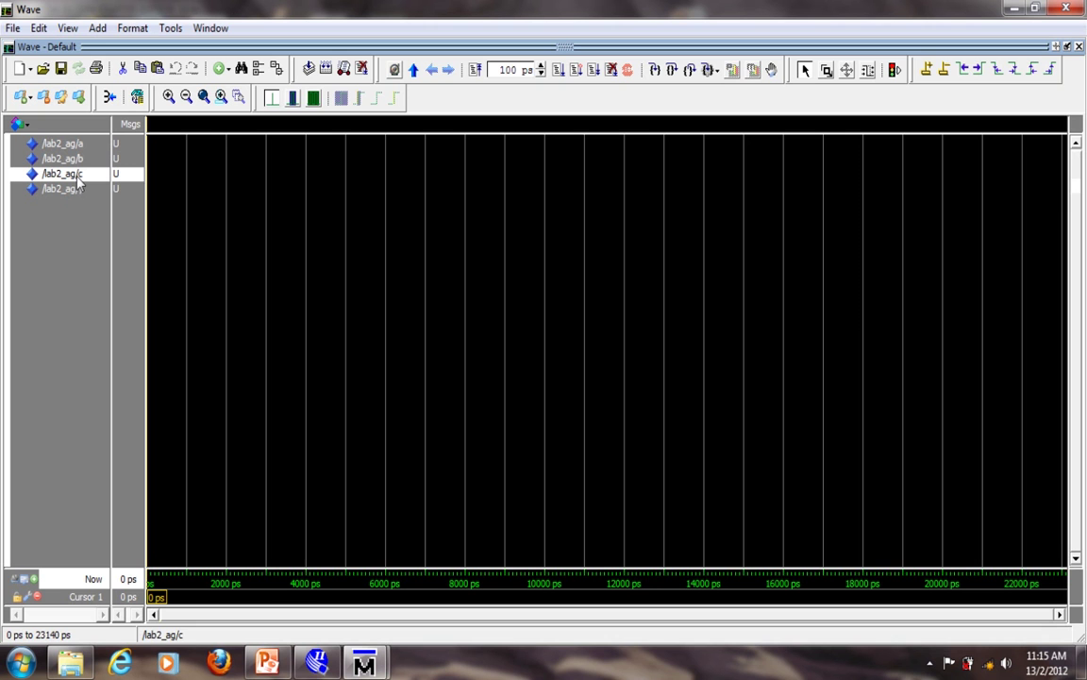
- Define c as a clock with period 100 and a falling first edge
{"action": "right_click", "coordinate": [79, 183]}
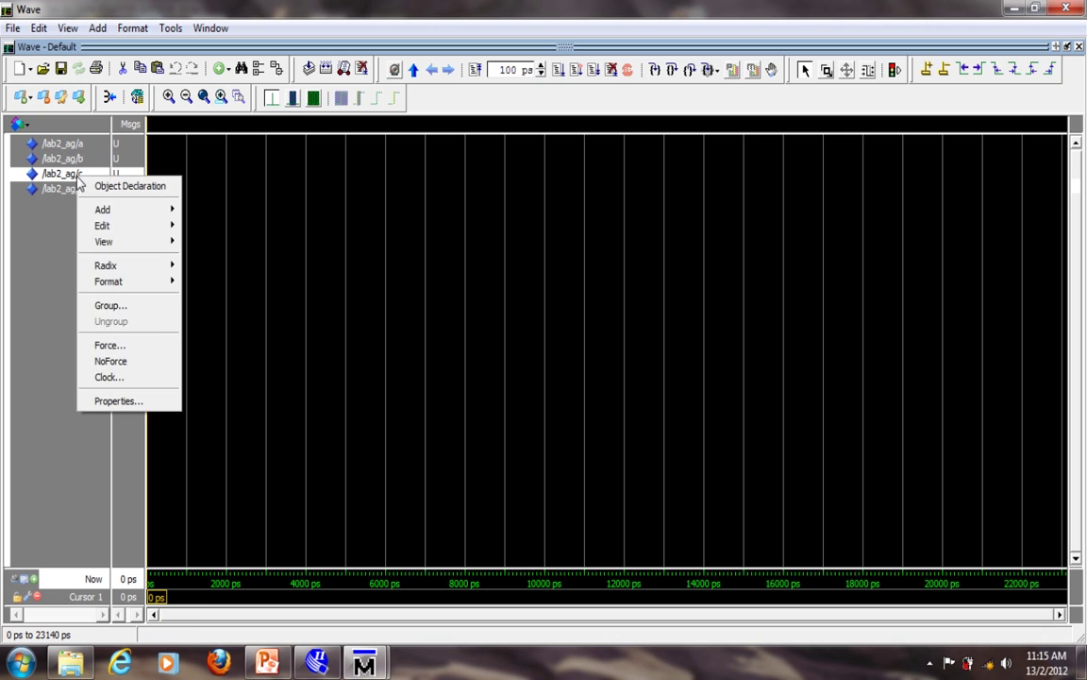
{"action": "left_click", "coordinate": [121, 379]}
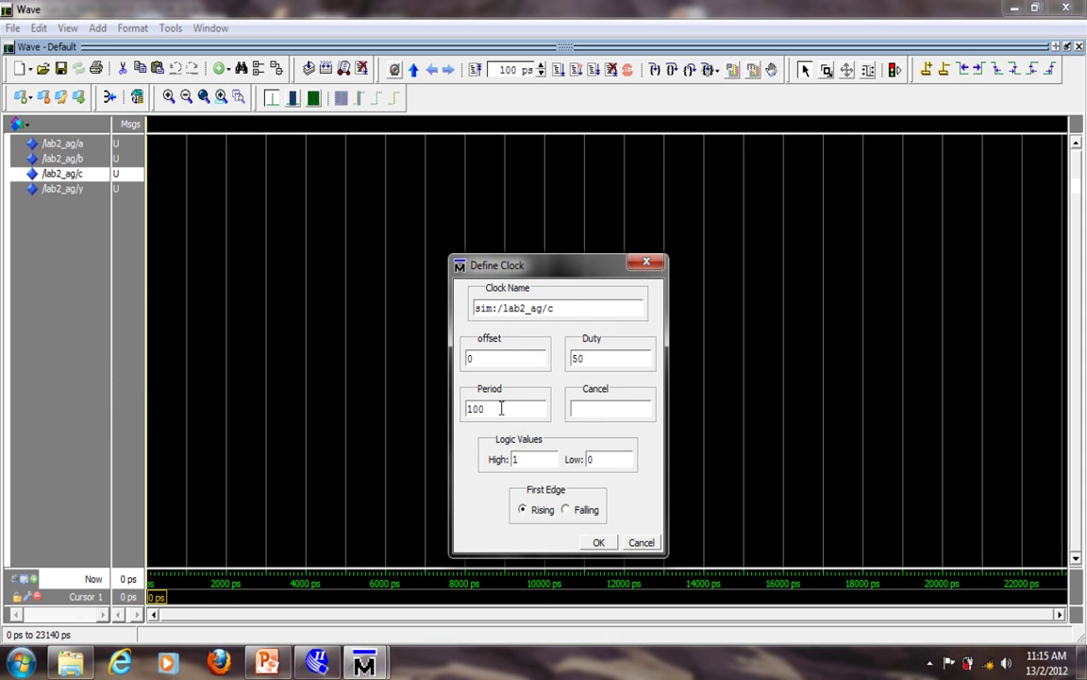
{"action": "double_click", "coordinate": [487, 409]}
{"action": "left_click", "coordinate": [567, 511]}
{"action": "left_click", "coordinate": [601, 543]}
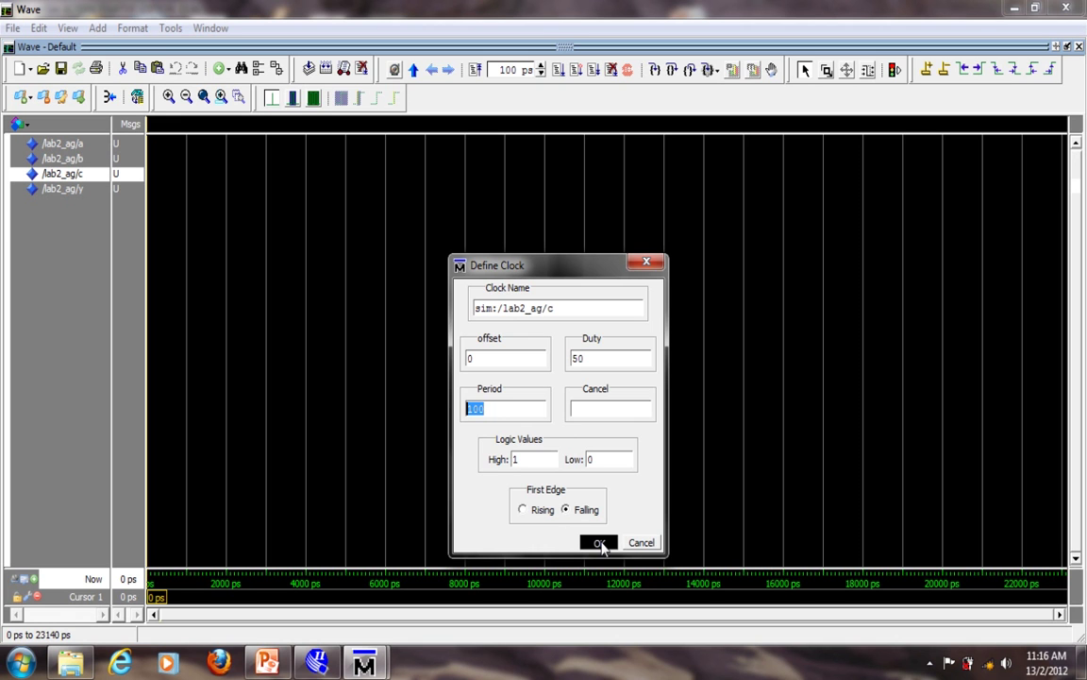
- Define b as a clock with period 200 and a falling first edge
{"action": "left_click", "coordinate": [80, 159]}
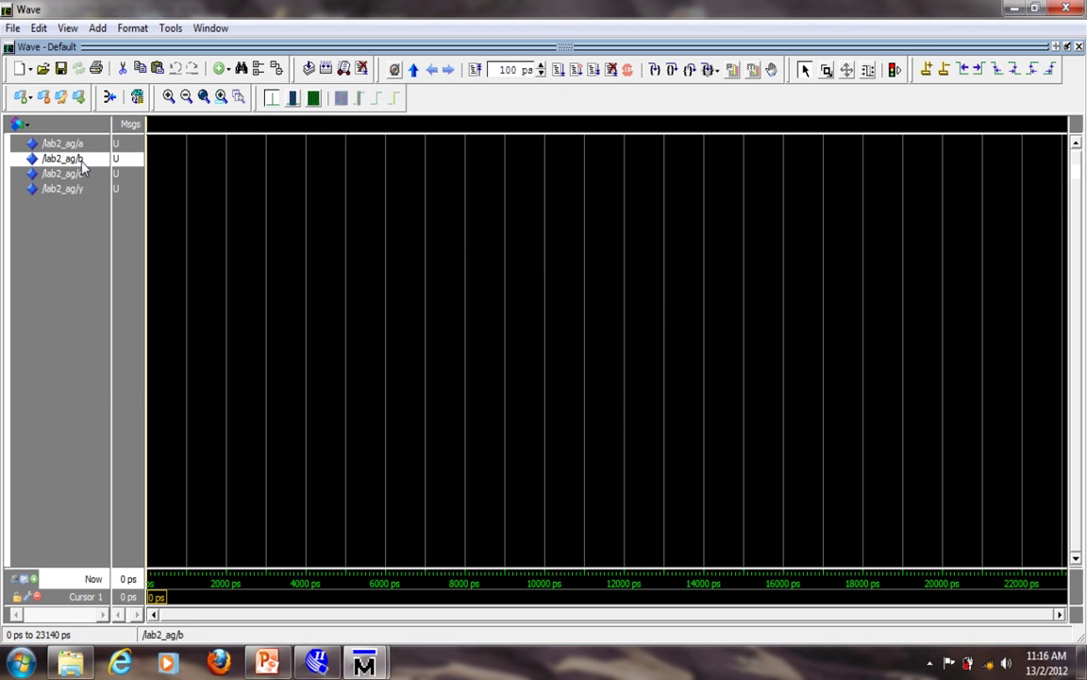
{"action": "right_click", "coordinate": [85, 162]}
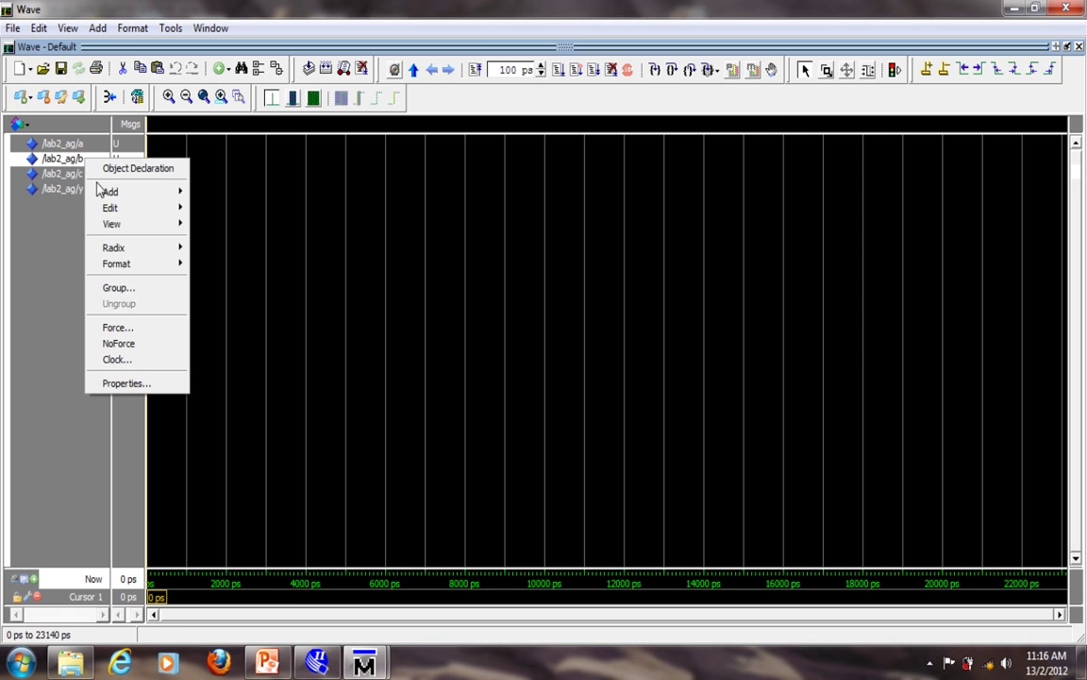
{"action": "left_click", "coordinate": [145, 368]}
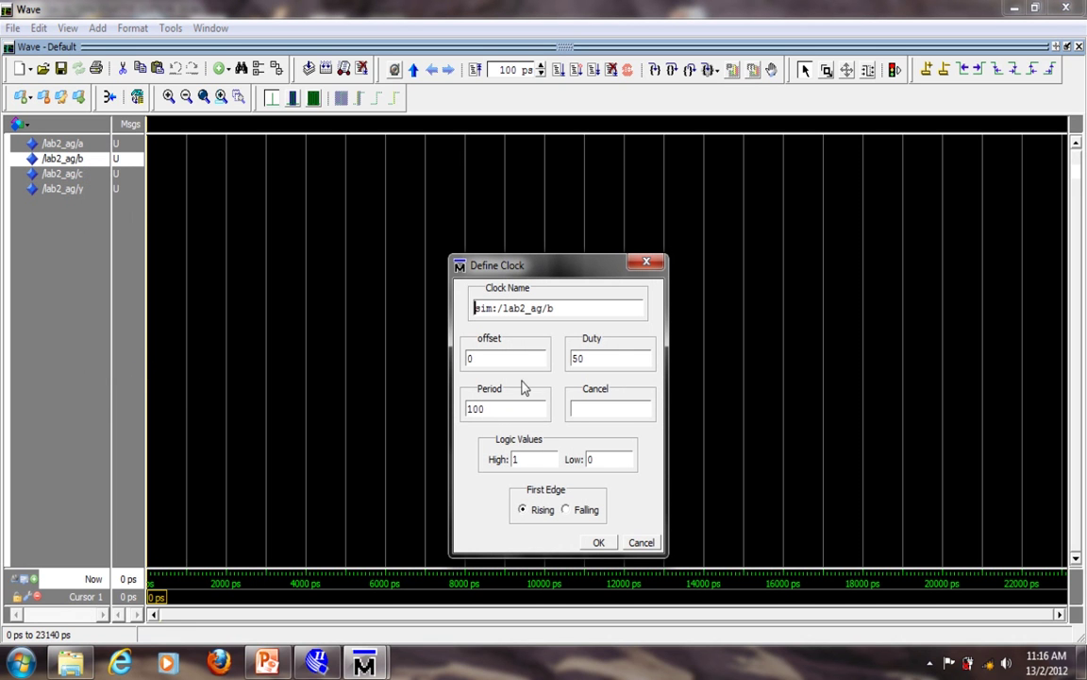
{"action": "double_click", "coordinate": [463, 408]}
{"action": "type", "text": "200"}
{"action": "left_click", "coordinate": [567, 510]}
{"action": "left_click", "coordinate": [601, 544]}
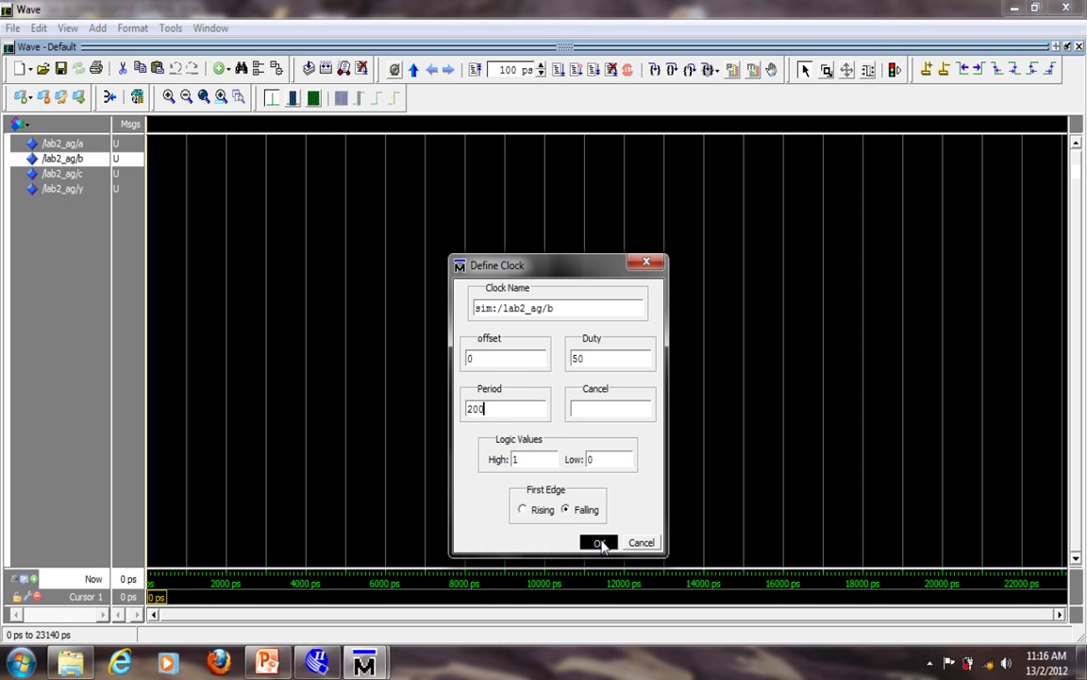
- Define a as a clock with period 400 and a falling first edge
{"action": "left_click", "coordinate": [65, 143]}
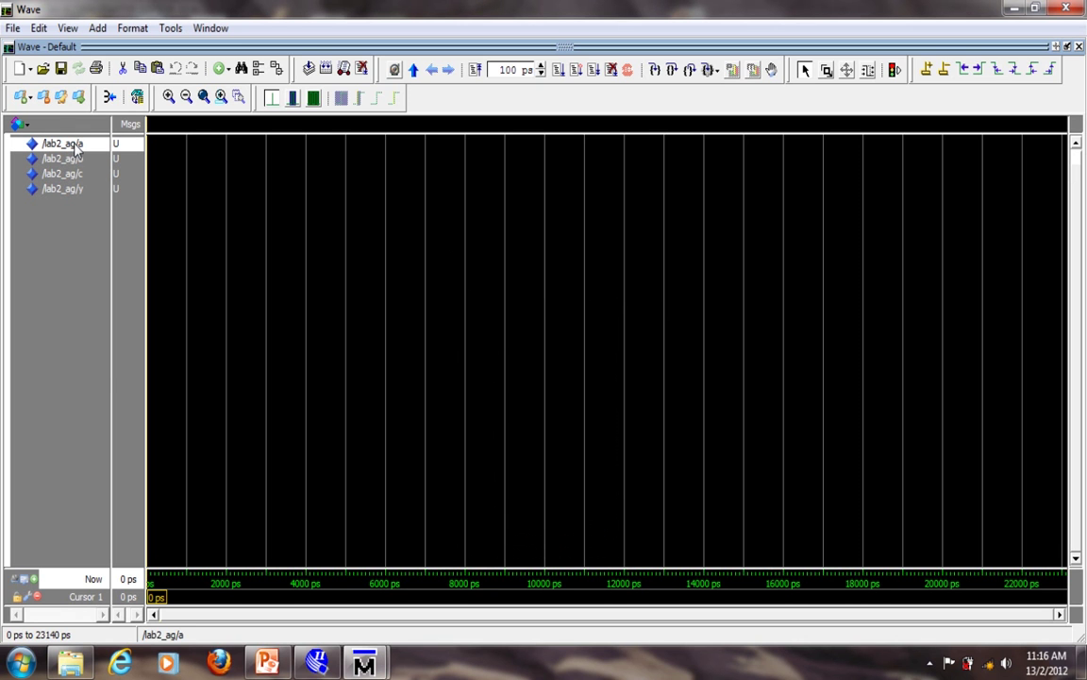
{"action": "right_click", "coordinate": [77, 147]}
{"action": "left_click", "coordinate": [121, 315]}
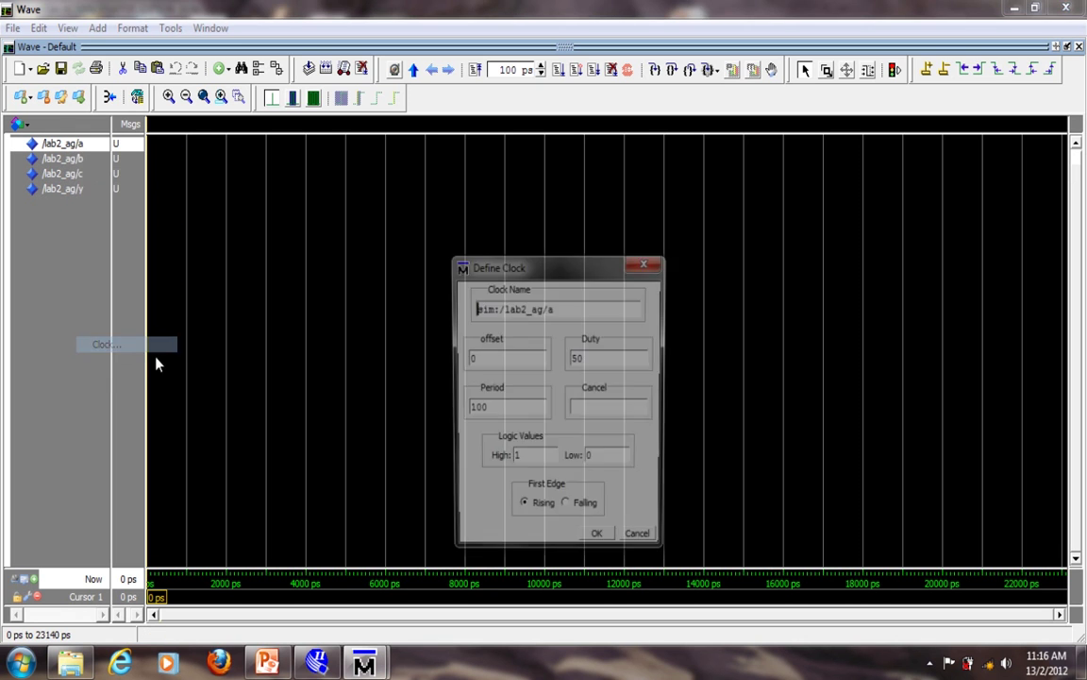
{"action": "left_click_drag", "start_coordinate": [474, 408], "coordinate": [450, 406]}
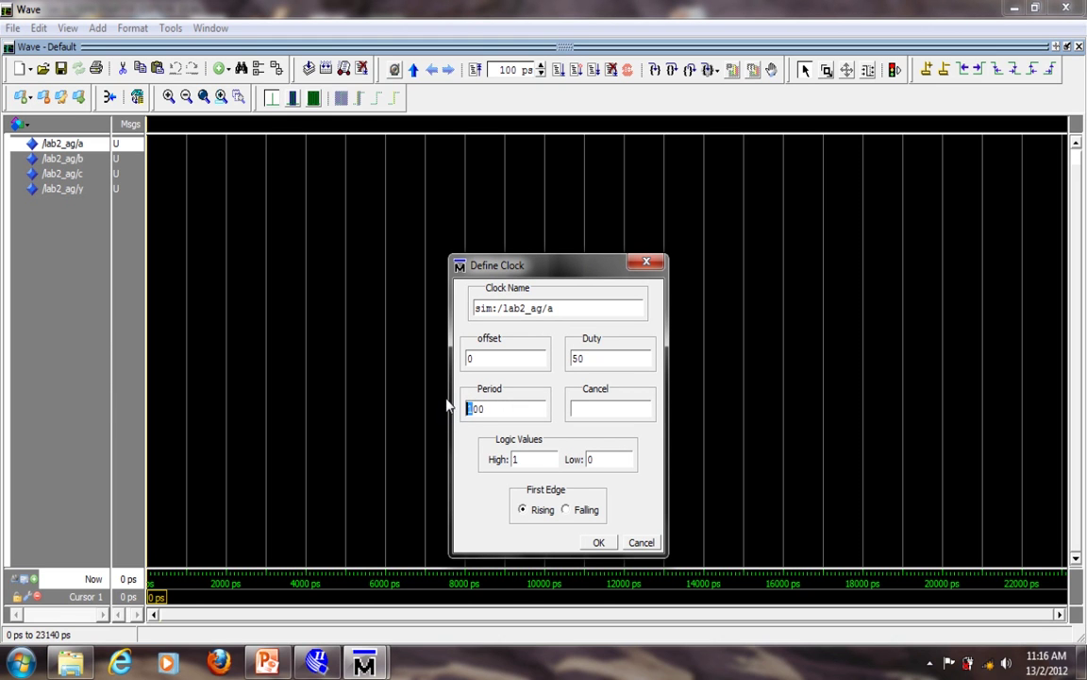
{"action": "type", "text": "4"}
{"action": "left_click", "coordinate": [566, 510]}
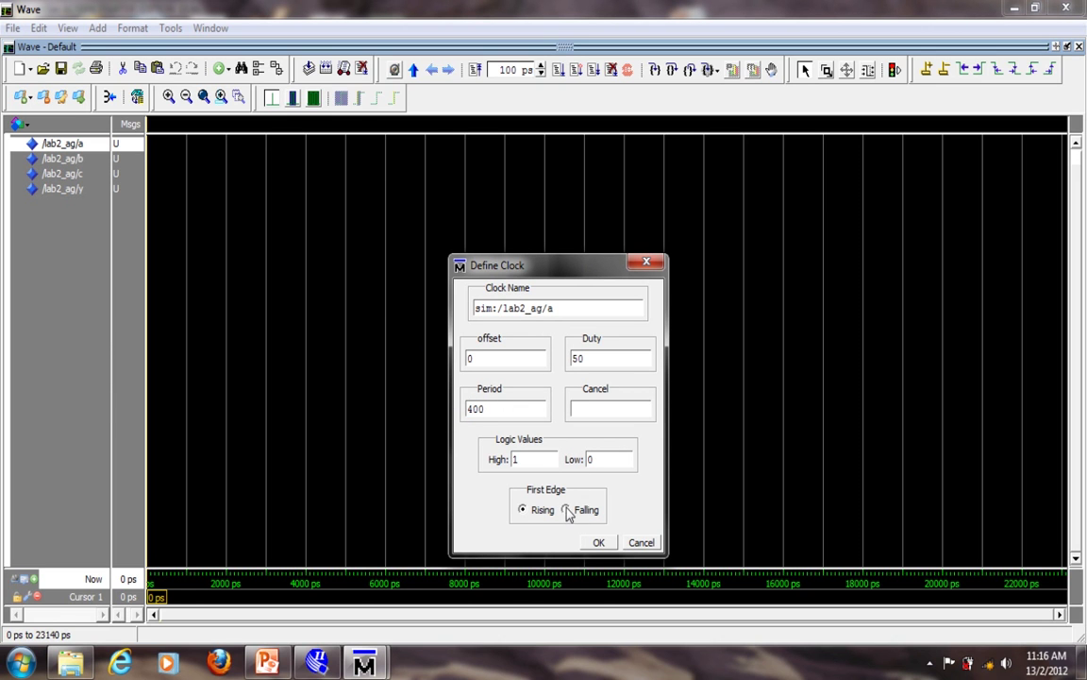
{"action": "left_click", "coordinate": [599, 543]}
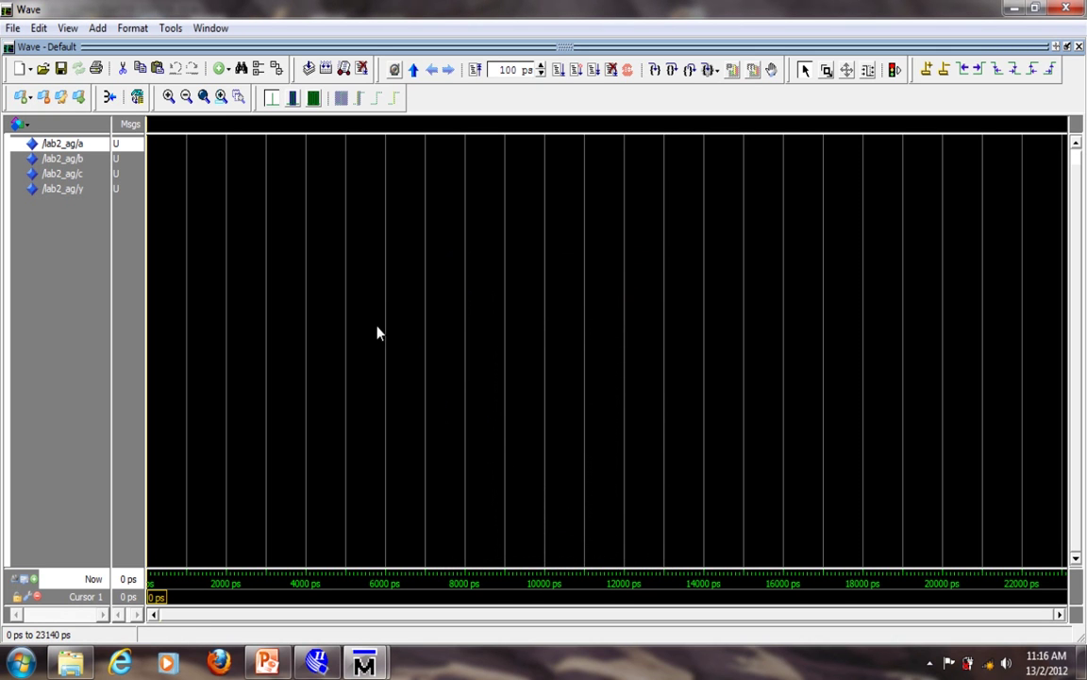
- Run the simulation for 100 ps and zoom the timeline to about 0–700 ps
{"action": "left_click", "coordinate": [99, 144]}
{"action": "left_click", "coordinate": [559, 72]}
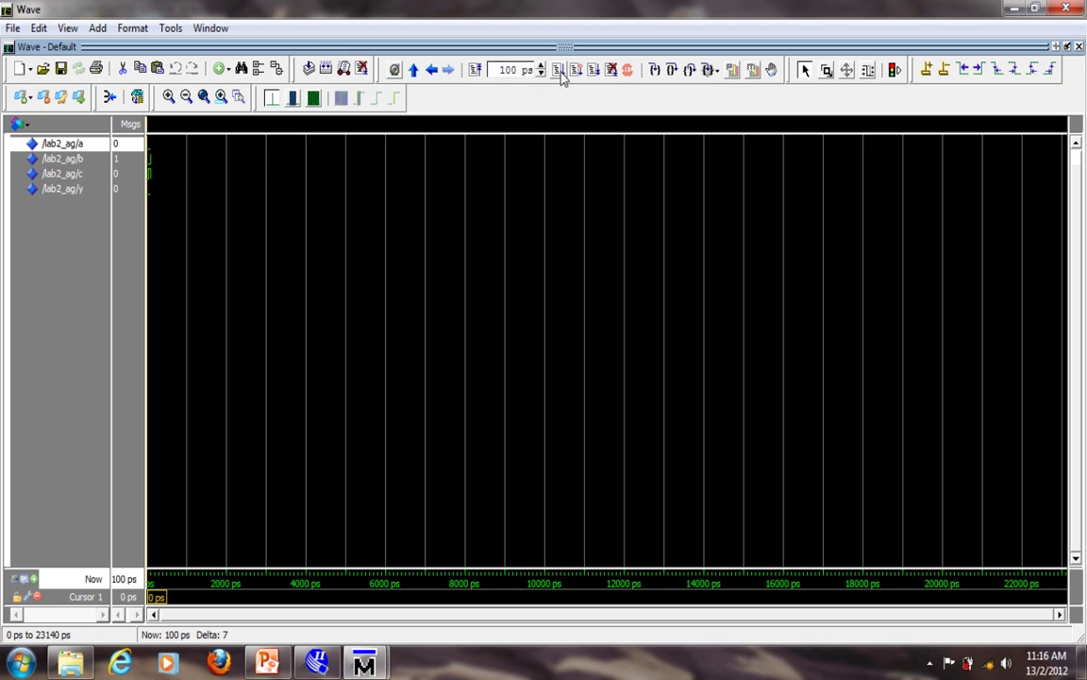
{"action": "left_click", "coordinate": [169, 97]}
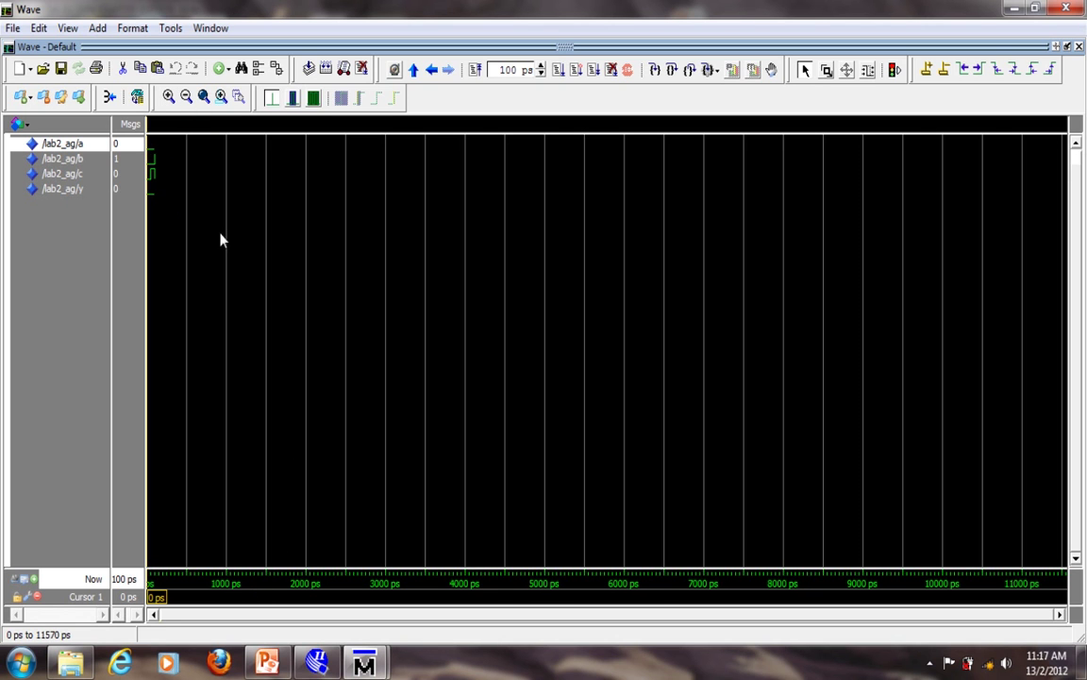
{"action": "left_click", "coordinate": [170, 98]}
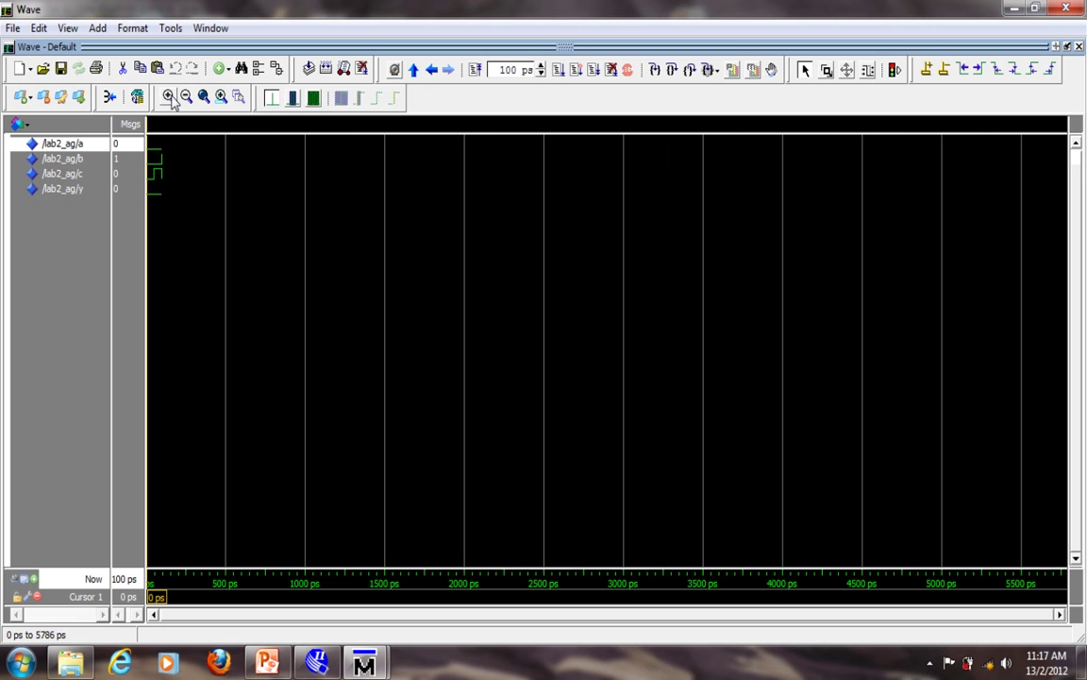
{"action": "left_click", "coordinate": [170, 98]}
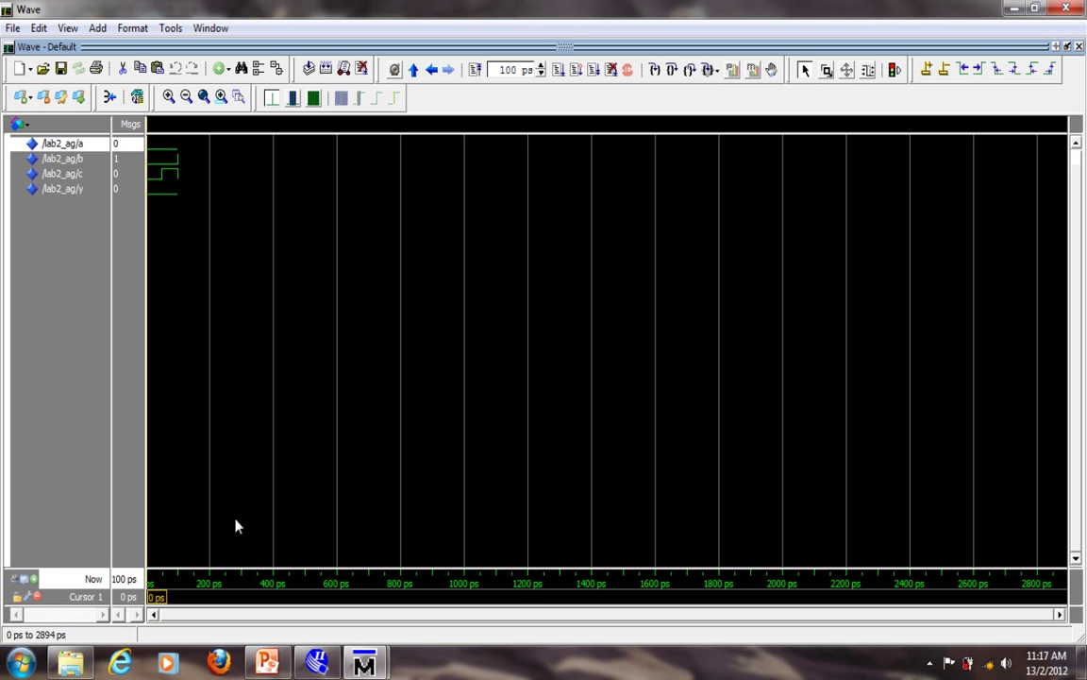
{"action": "left_click", "coordinate": [170, 98]}
{"action": "left_click", "coordinate": [171, 99]}
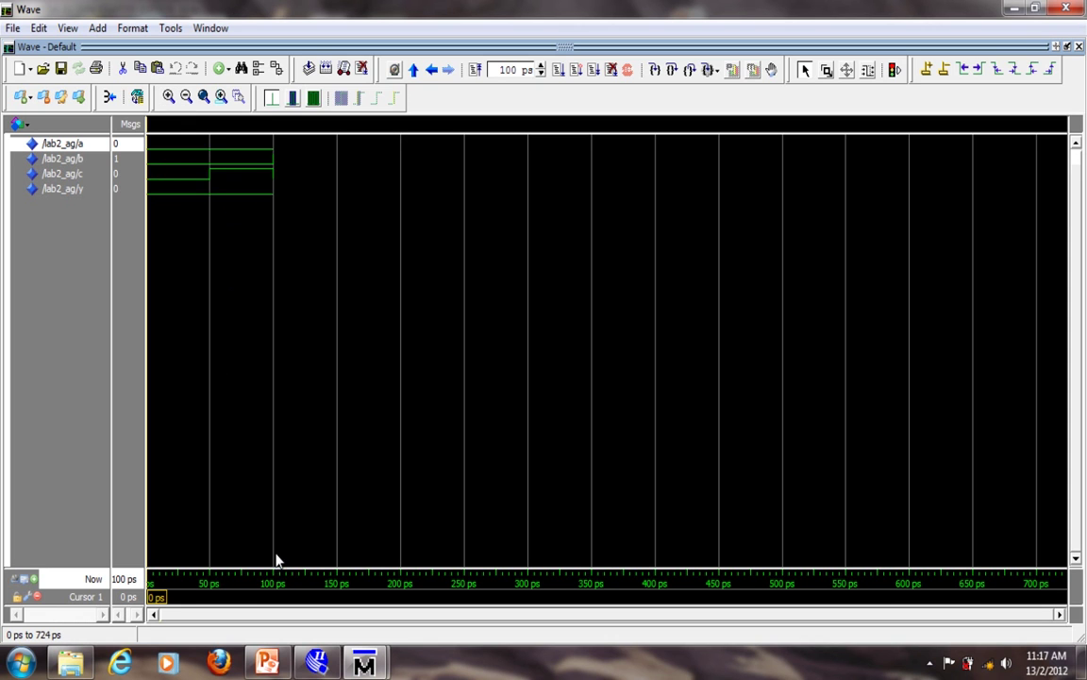
- Run the simulation three more 100 ps increments so Now reads 400 ps
{"action": "left_click", "coordinate": [558, 76]}
{"action": "left_click", "coordinate": [558, 76]}
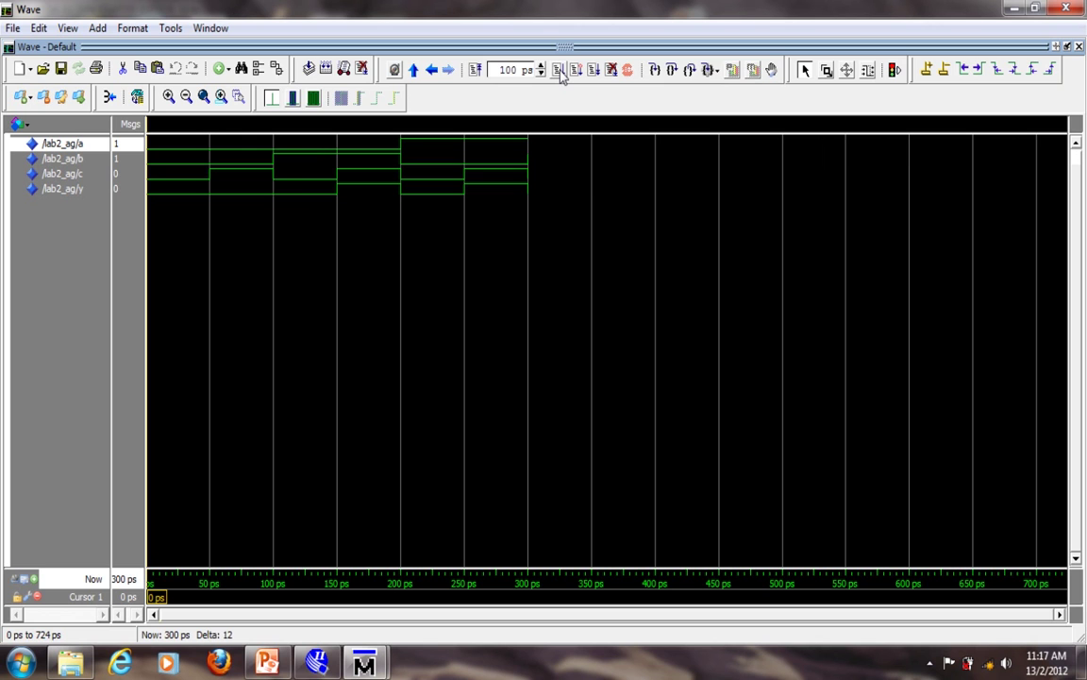
{"action": "left_click", "coordinate": [560, 75]}
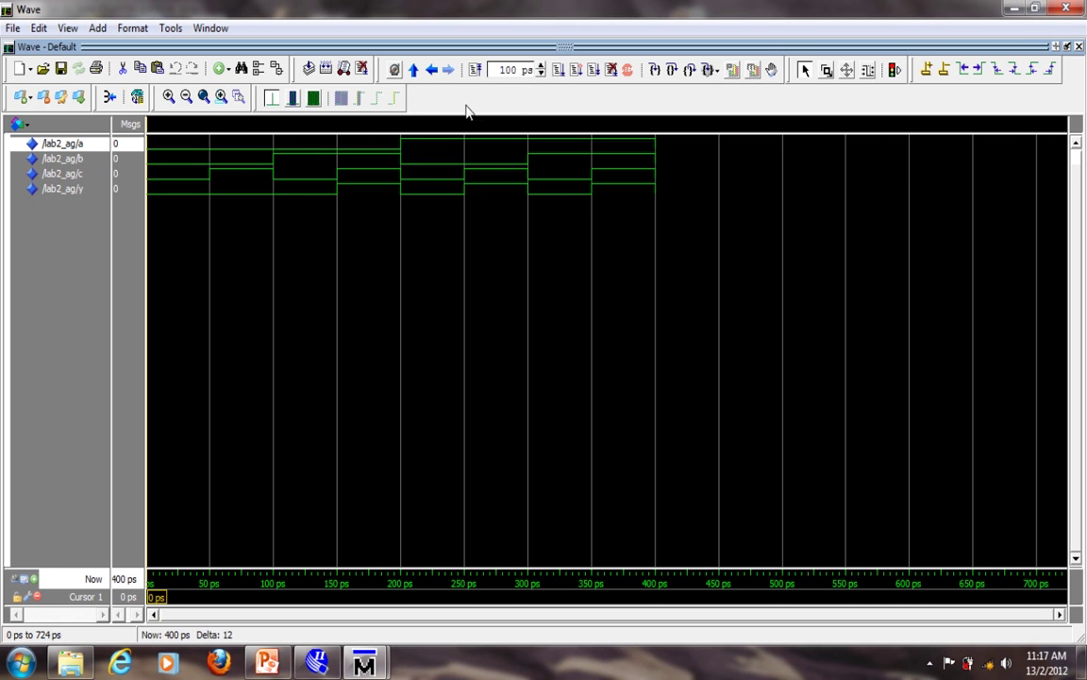
- Select signal /lab2_ag/a in the wave list, clear the selection, and reselect it
{"action": "left_click", "coordinate": [84, 145]}
{"action": "mouse_move", "coordinate": [251, 203]}
{"action": "left_click", "coordinate": [73, 204]}
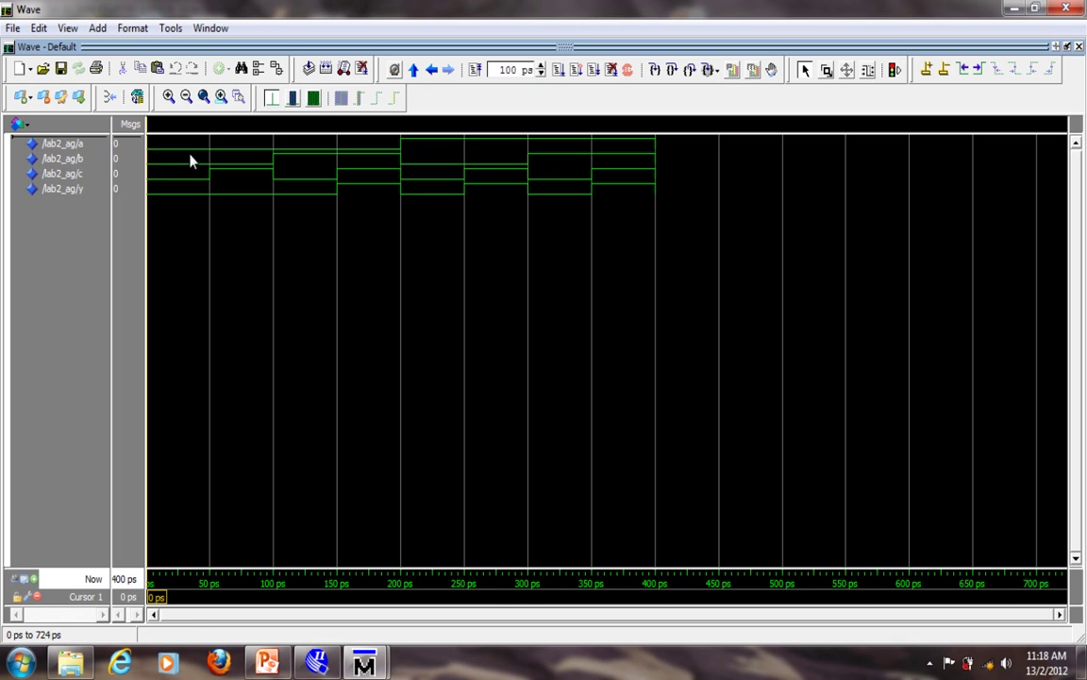
{"action": "left_click", "coordinate": [82, 143]}
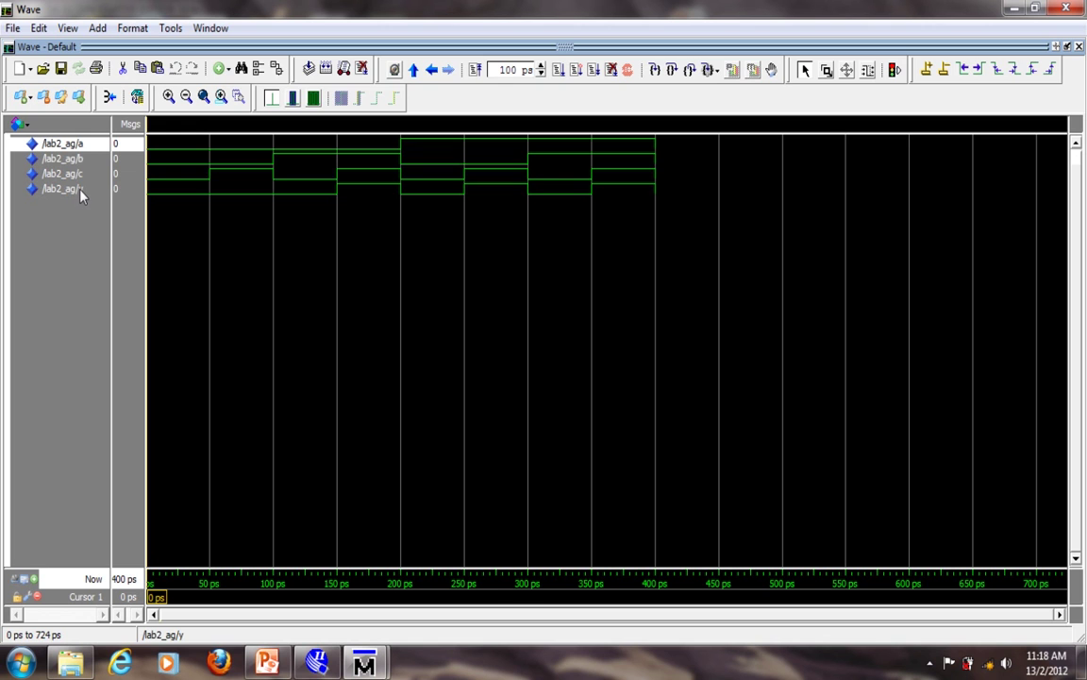
- Select signals a through y and set their wave height to 25 pixels
{"action": "left_click", "coordinate": [81, 189], "text": "shift"}
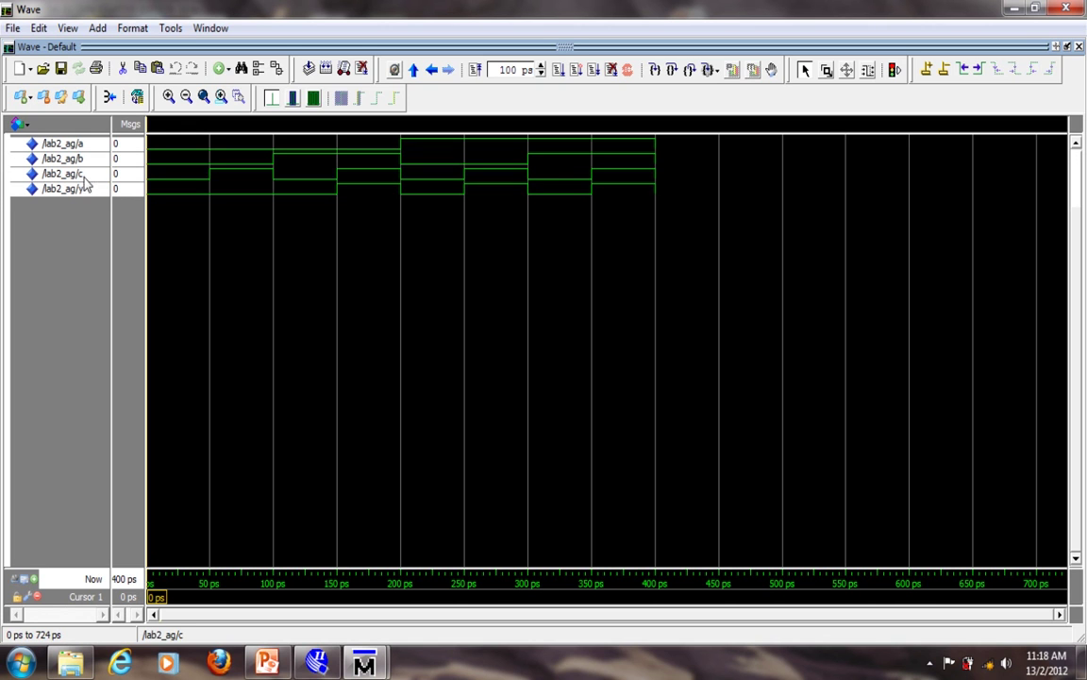
{"action": "left_click", "coordinate": [123, 29]}
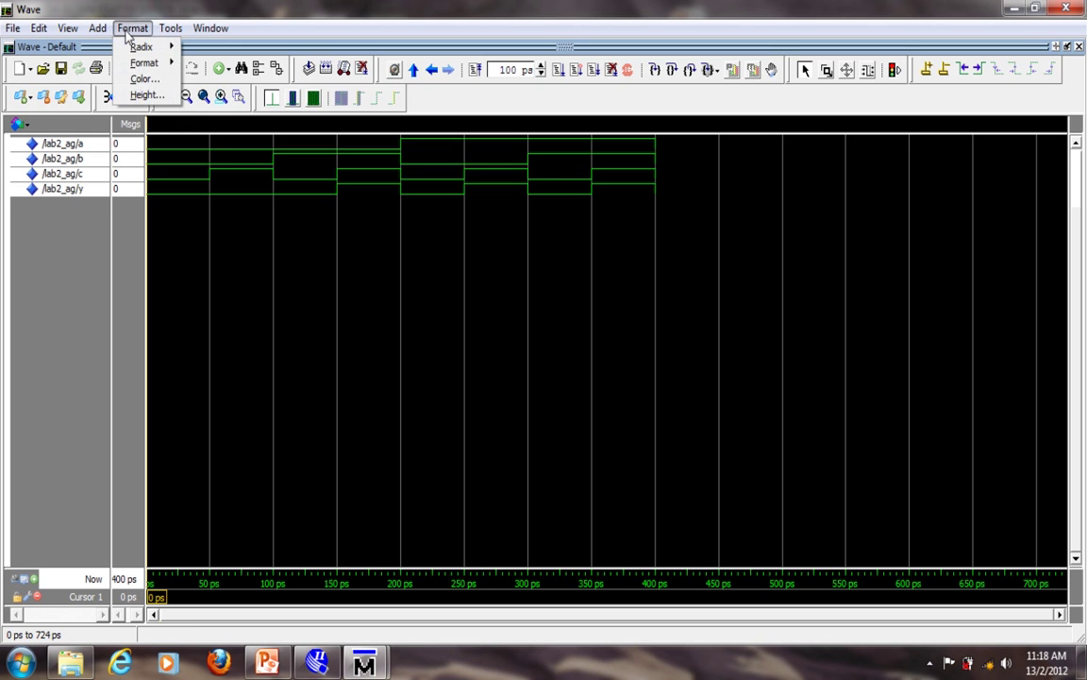
{"action": "left_click", "coordinate": [143, 95]}
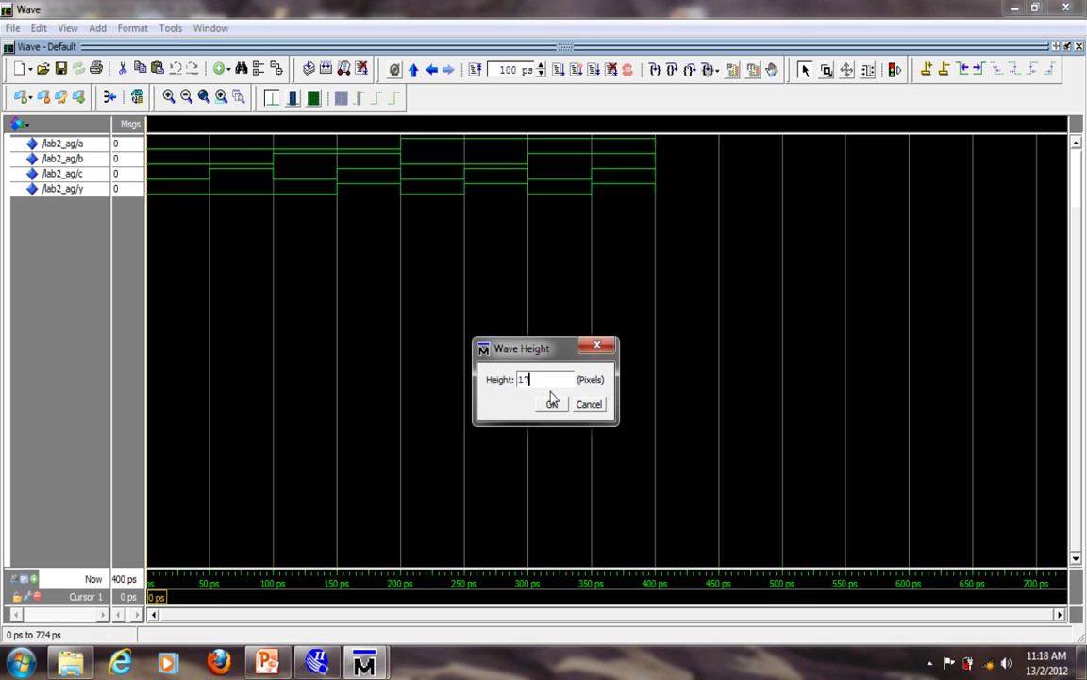
{"action": "type", "text": "25"}
{"action": "left_click", "coordinate": [549, 405]}
- Place a marker at 64 ps, view signal a's properties unchanged, then return the marker to 0 ps
{"action": "left_click", "coordinate": [227, 316]}
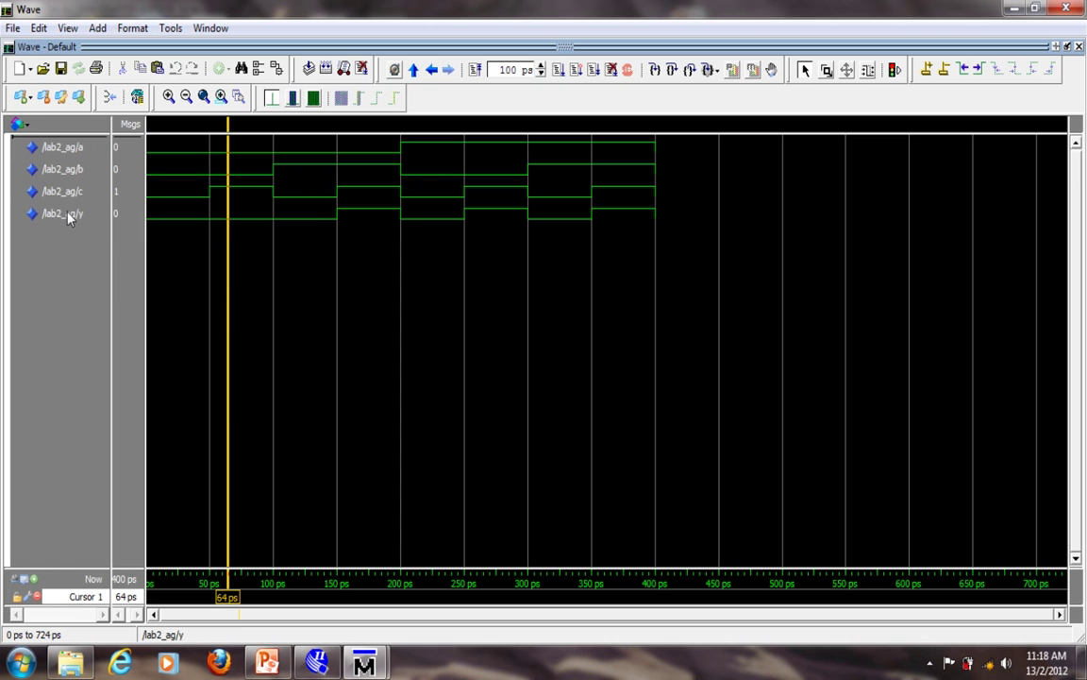
{"action": "left_click", "coordinate": [68, 151]}
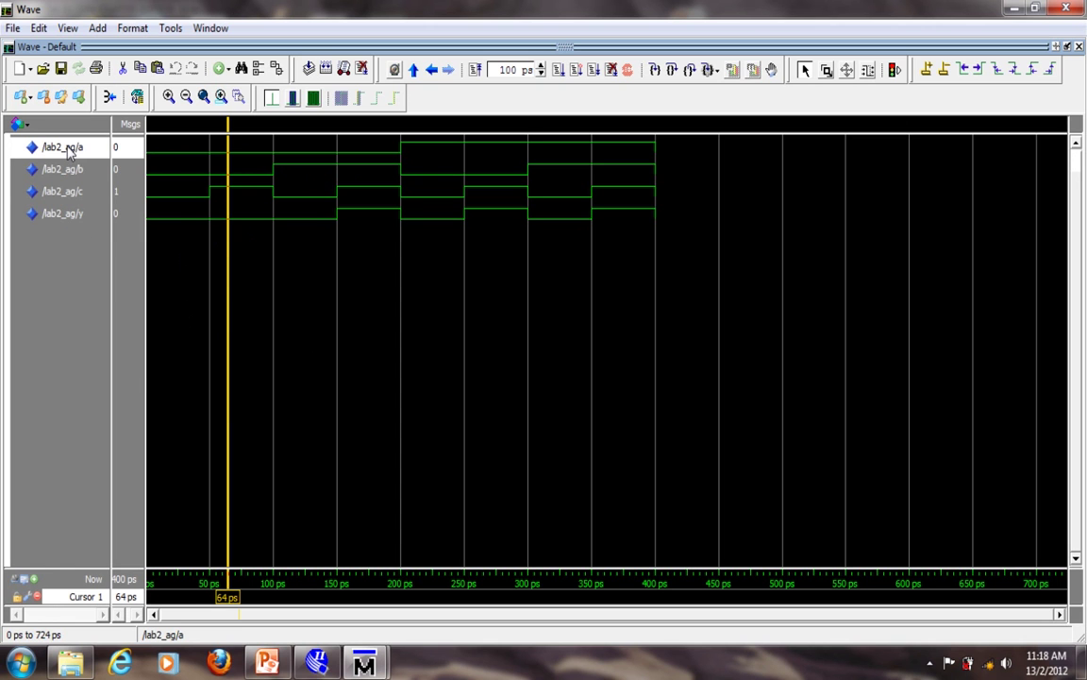
{"action": "right_click", "coordinate": [68, 149]}
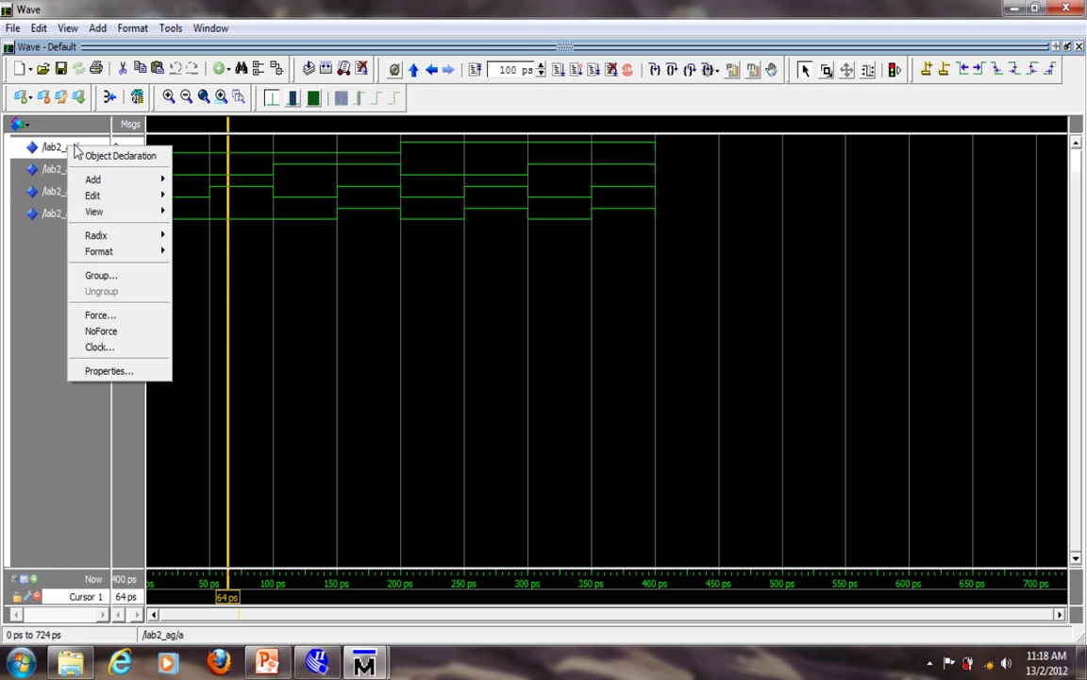
{"action": "left_click", "coordinate": [112, 372]}
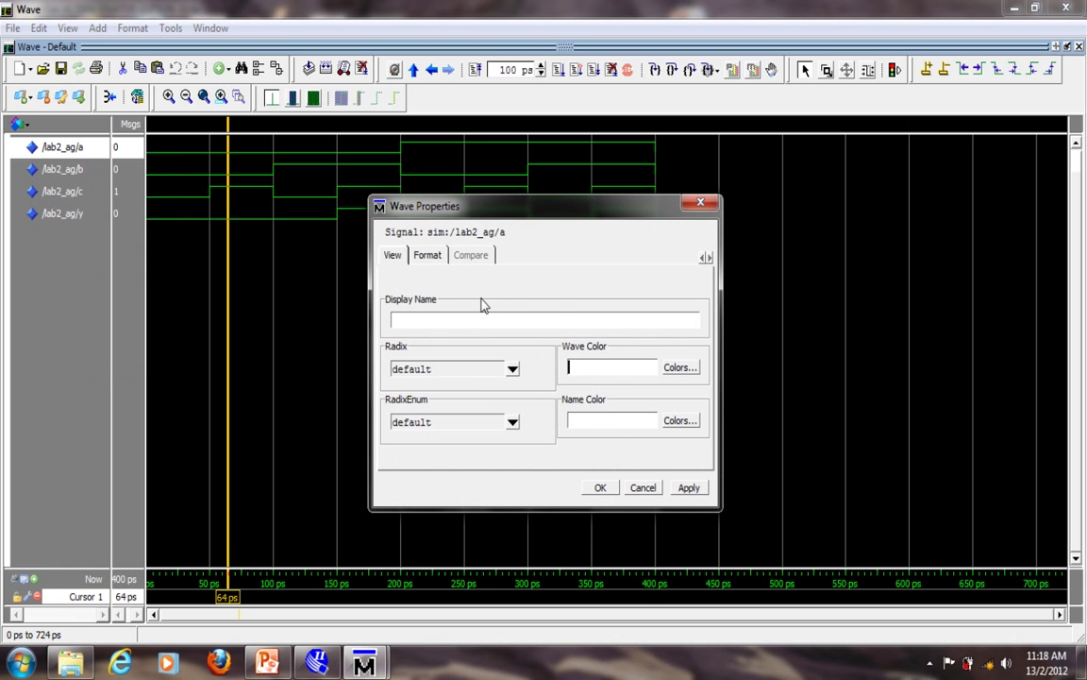
{"action": "left_click", "coordinate": [602, 489]}
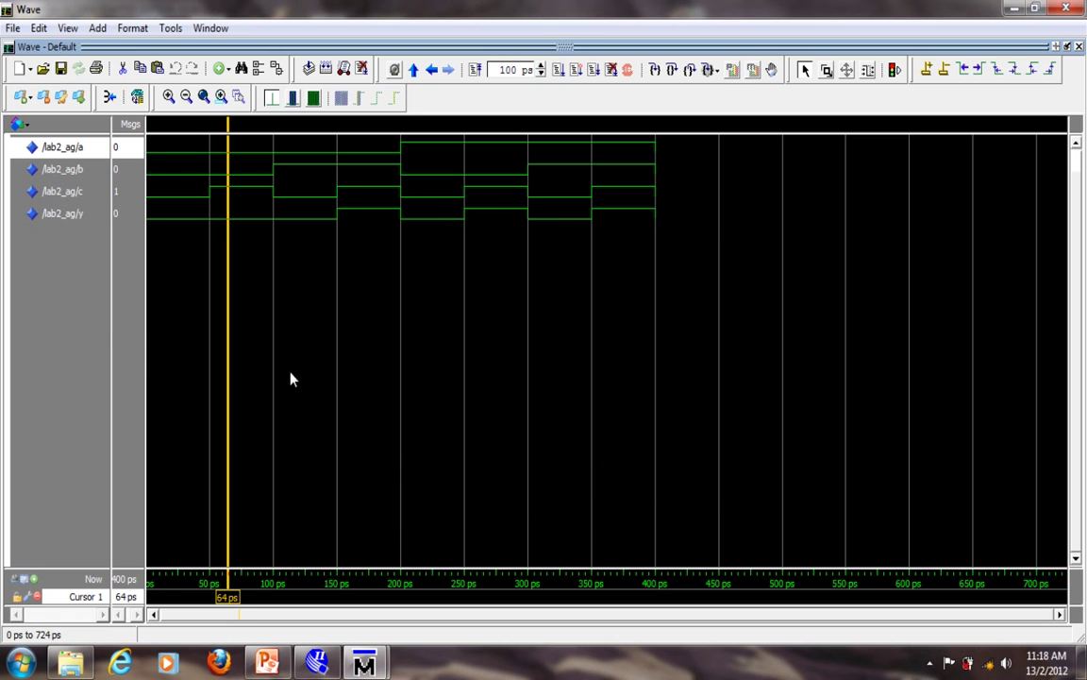
{"action": "left_click_drag", "start_coordinate": [158, 341], "coordinate": [148, 342]}
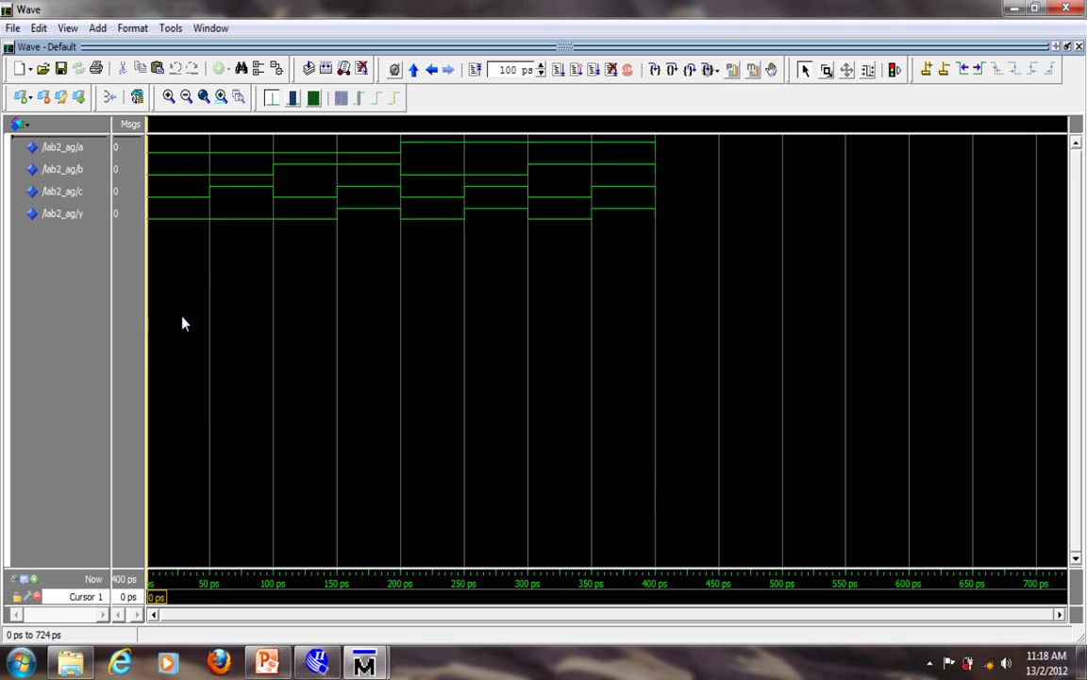
- Export the waveform display as the bitmap wave.bmp in the student folder
{"action": "left_click", "coordinate": [12, 28]}
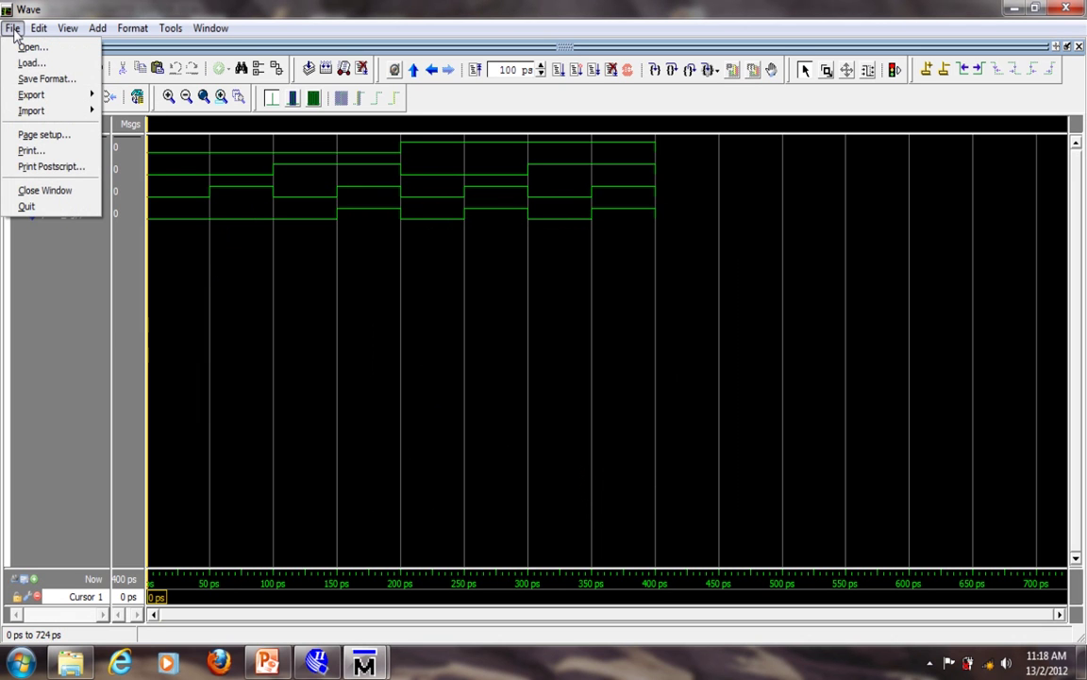
{"action": "mouse_move", "coordinate": [41, 94]}
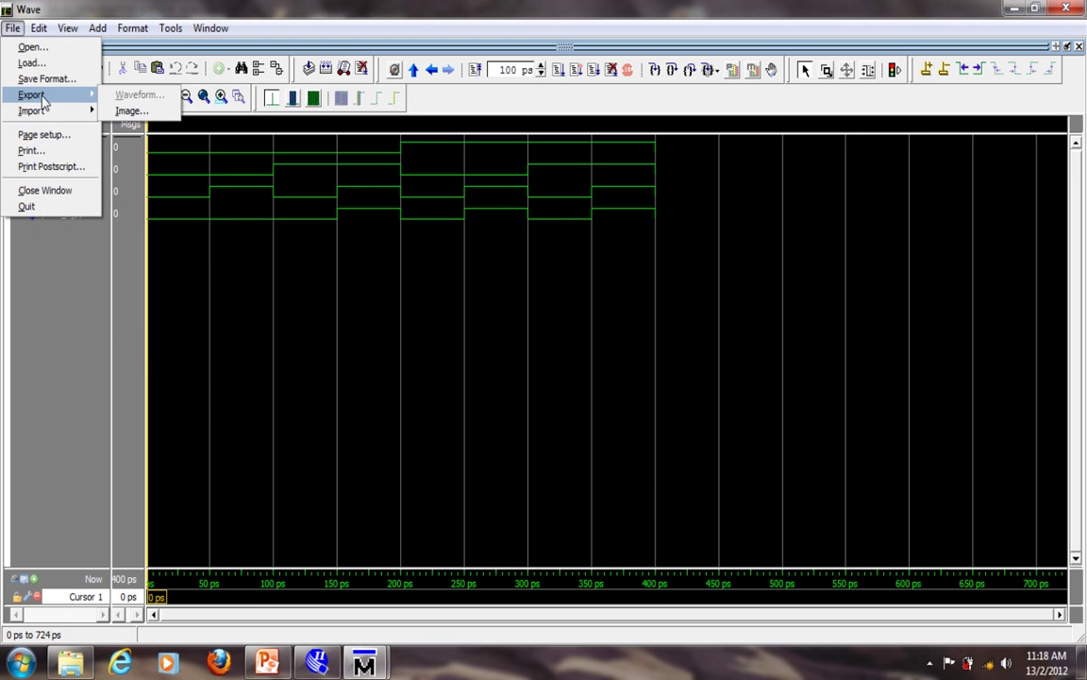
{"action": "left_click", "coordinate": [118, 110]}
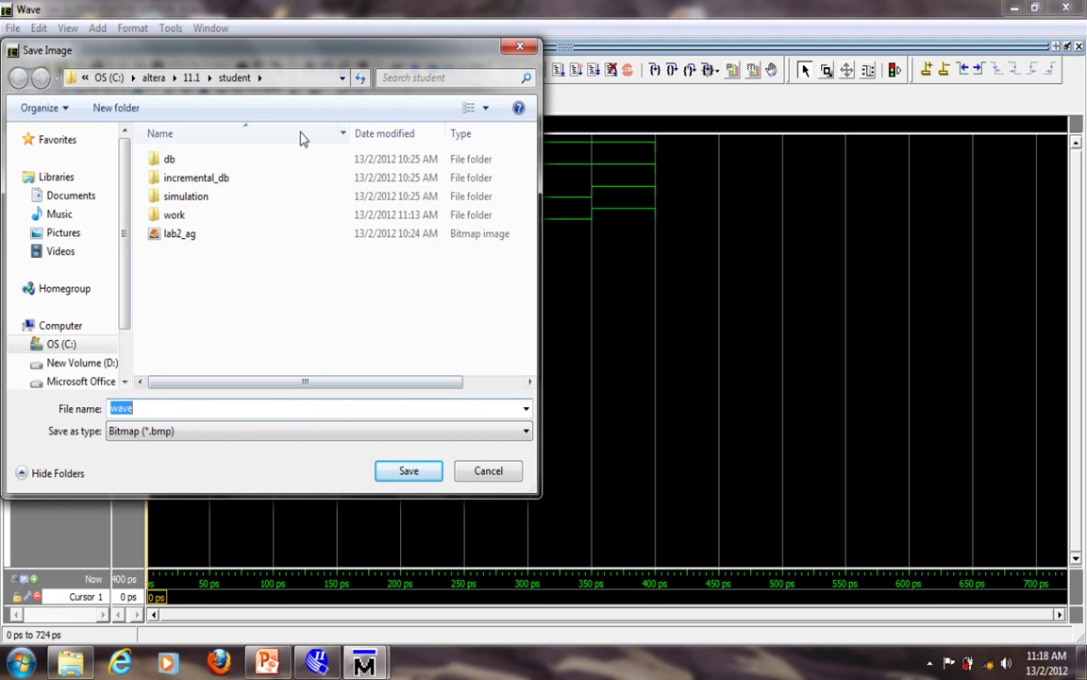
{"action": "left_click", "coordinate": [410, 475]}
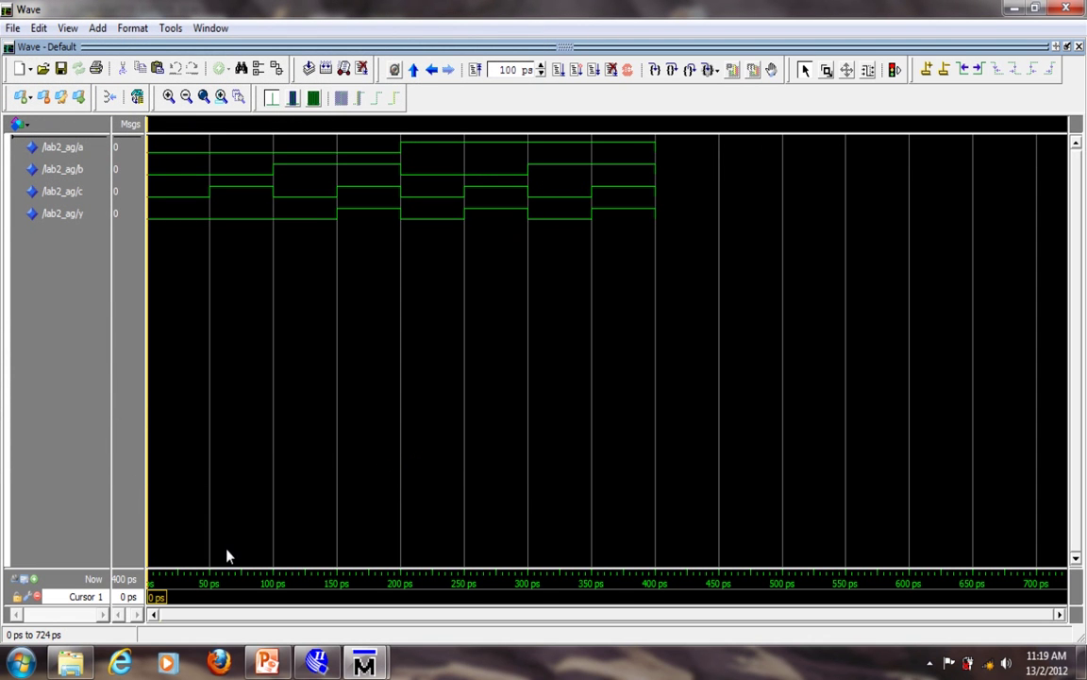
{"action": "left_click", "coordinate": [70, 663]}
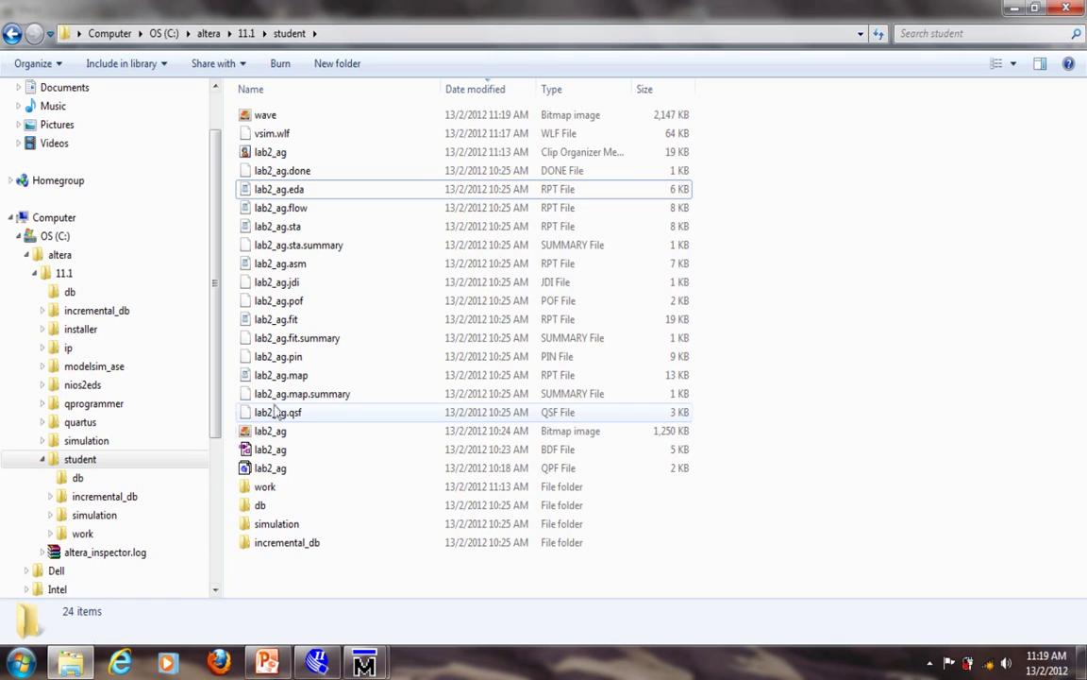
- Preview wave.bmp in Photo Viewer, close it, and bring up the ModelSim window previews
{"action": "double_click", "coordinate": [270, 114]}
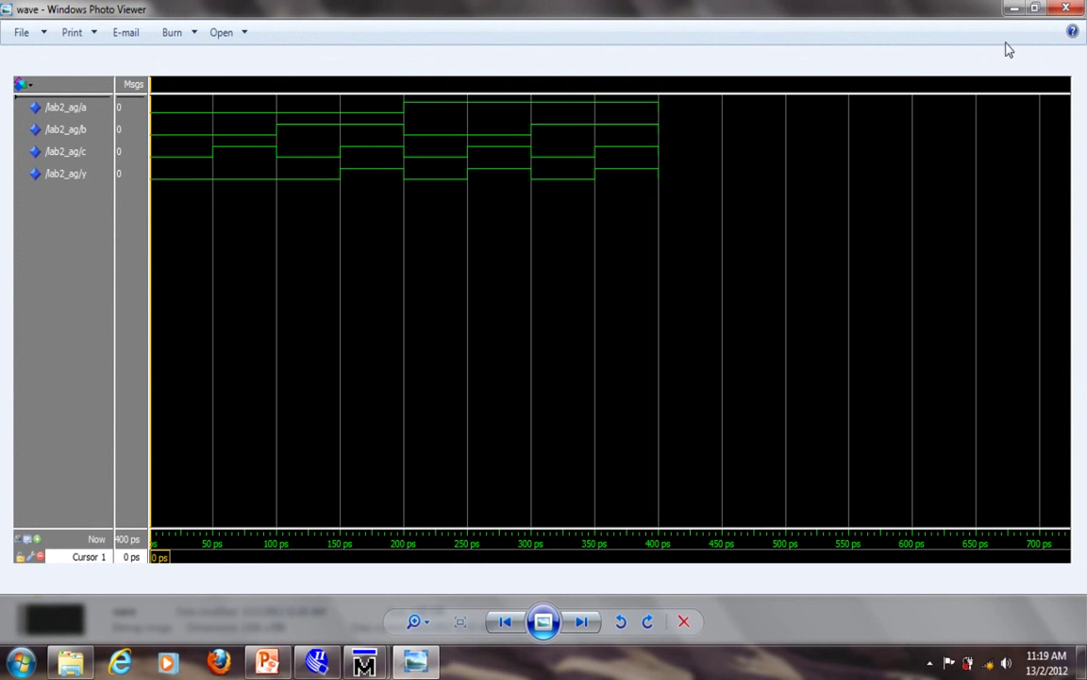
{"action": "left_click", "coordinate": [1066, 9]}
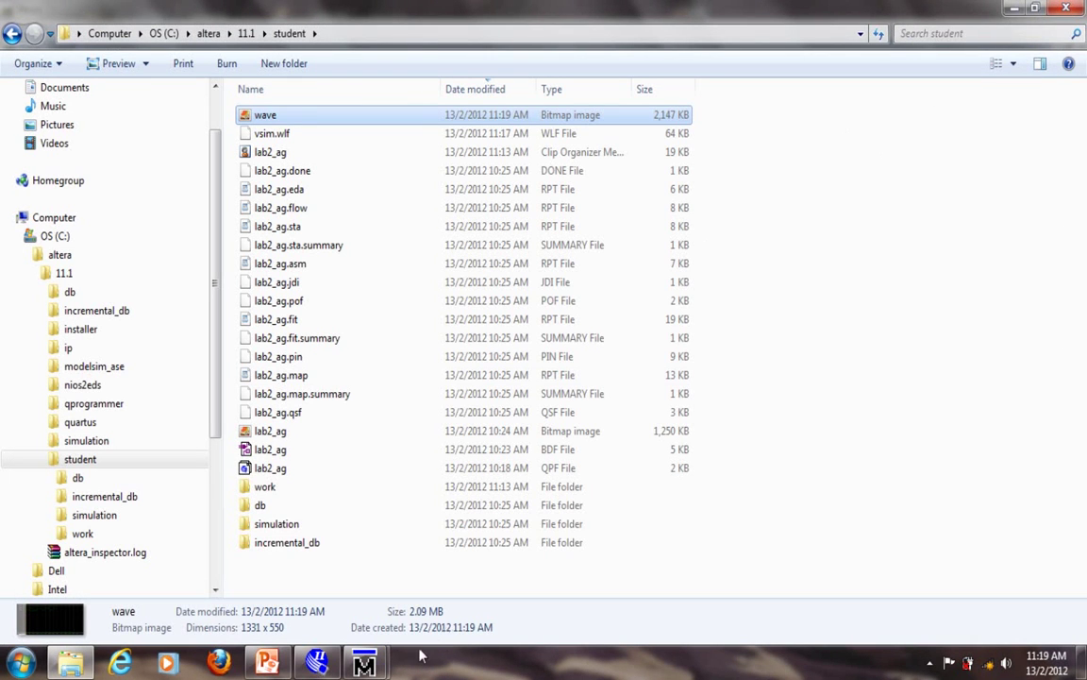
{"action": "left_click", "coordinate": [366, 664]}
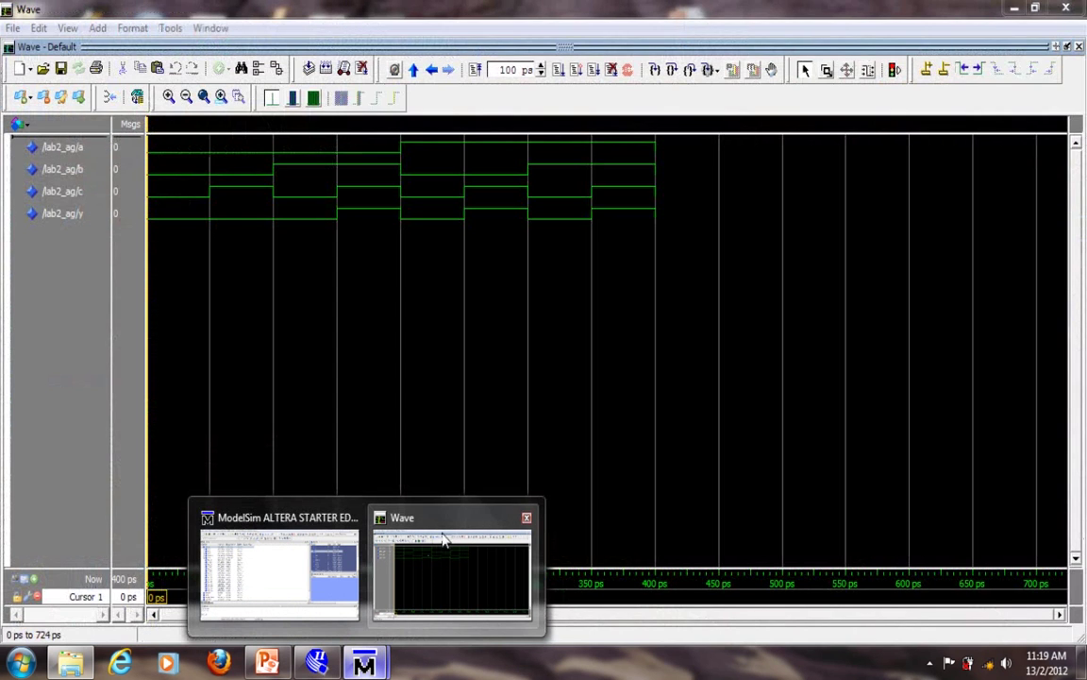
- Bring the Wave window with the 400 ps waveforms to the front and make it active
{"action": "left_click", "coordinate": [387, 538]}
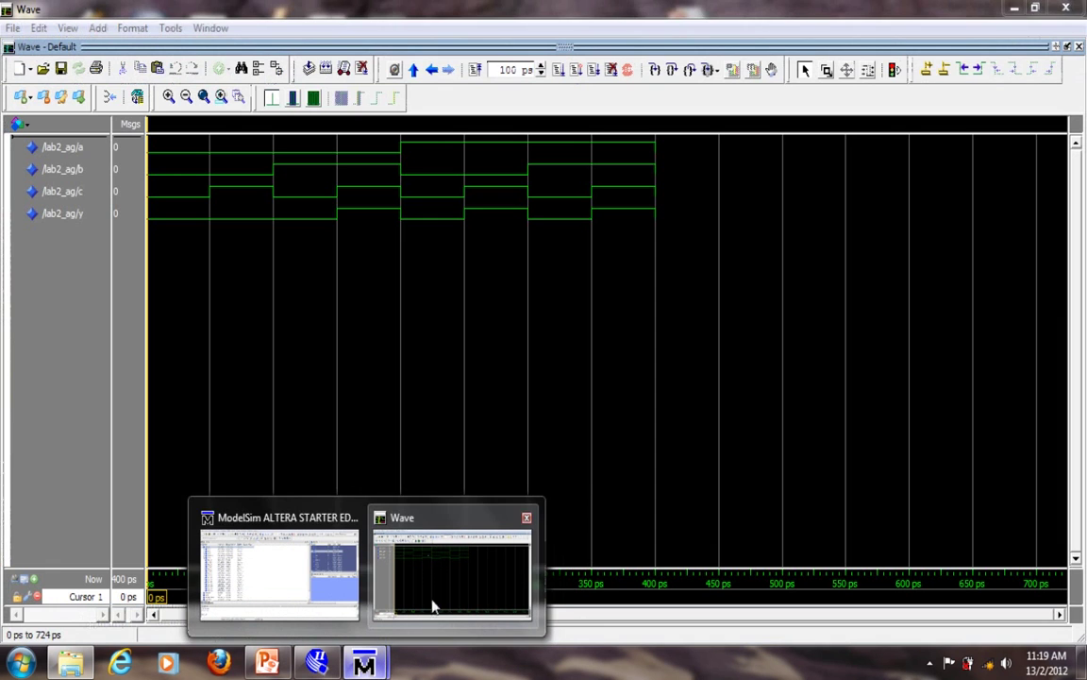
{"action": "left_click", "coordinate": [432, 602]}
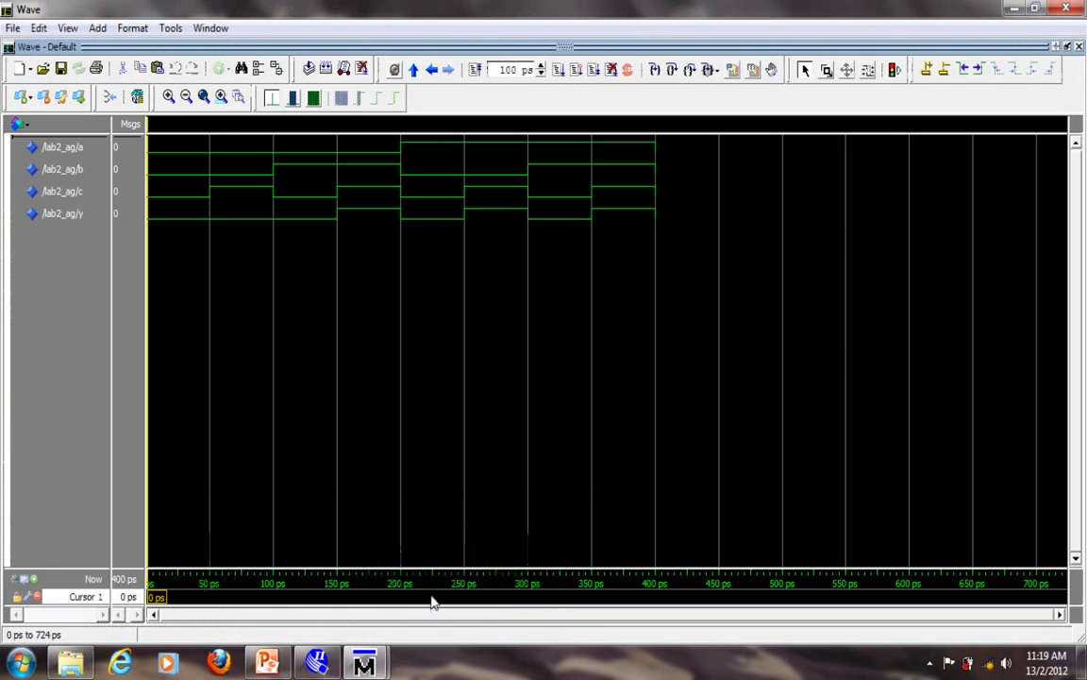
{"action": "left_click", "coordinate": [132, 28]}
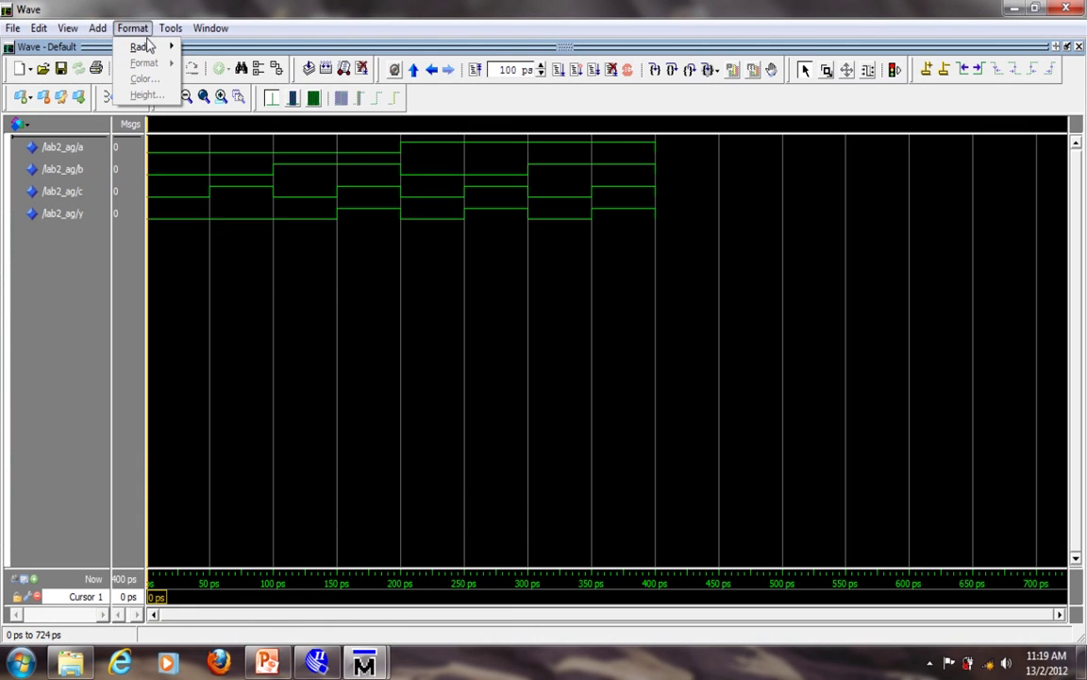
{"action": "left_click", "coordinate": [283, 26]}
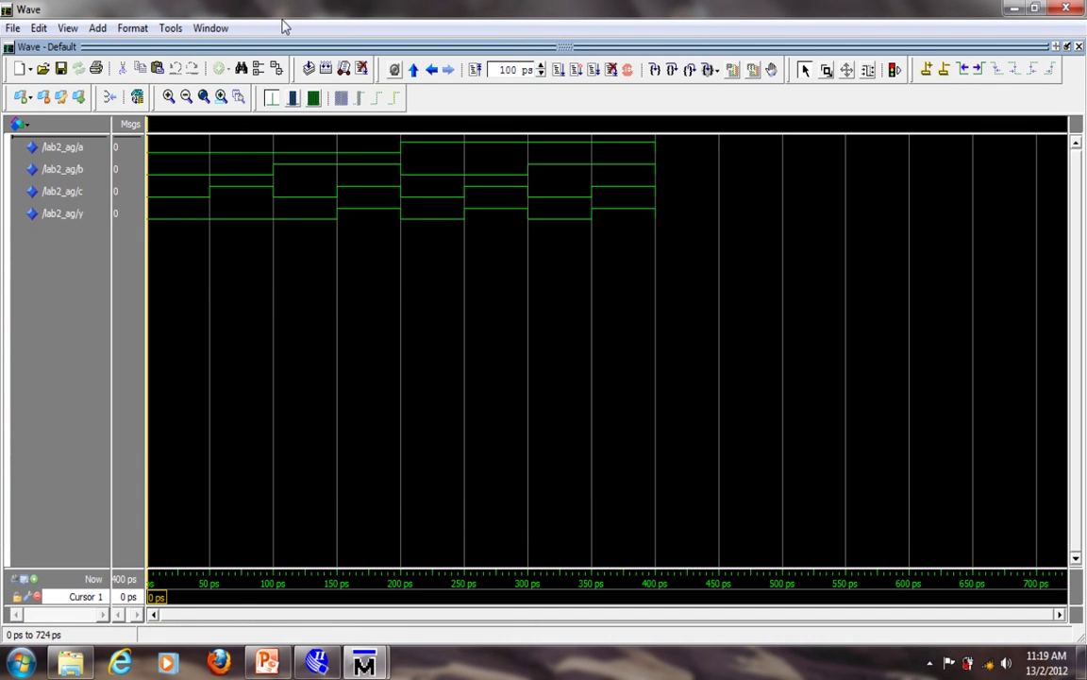